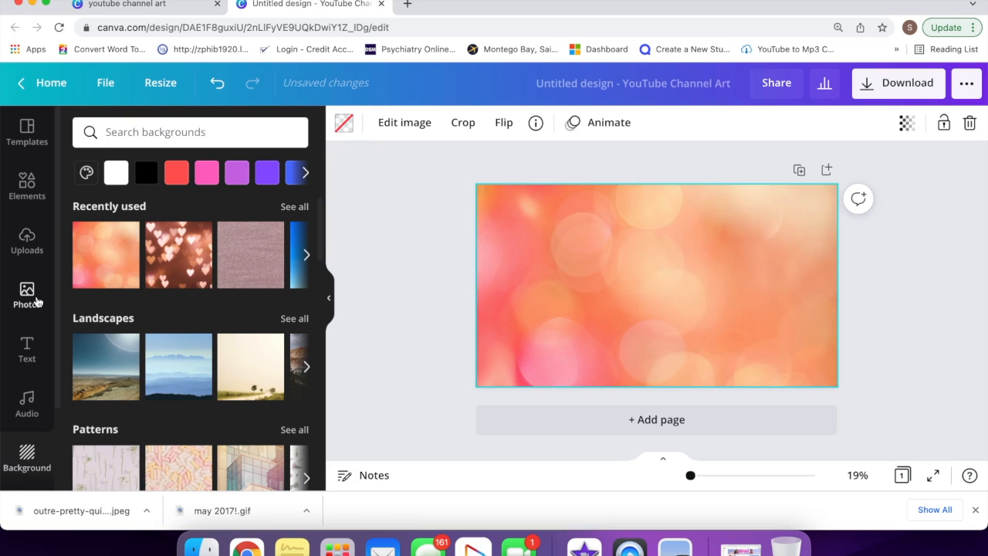
Step: Place two uploaded braided-hair portraits at the banner's left and right edges; open the left photo's image effects
click(27, 241)
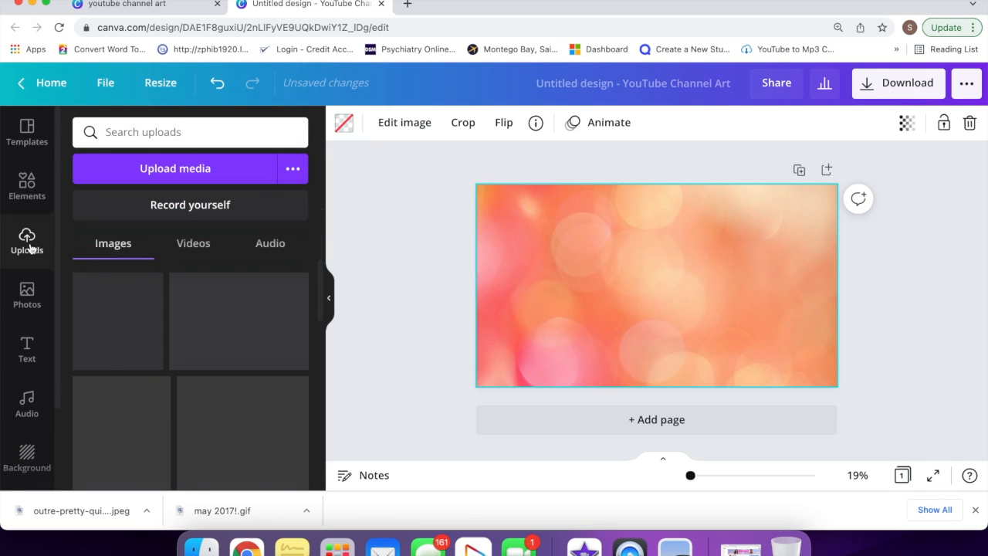
scroll(163, 402, down, 5)
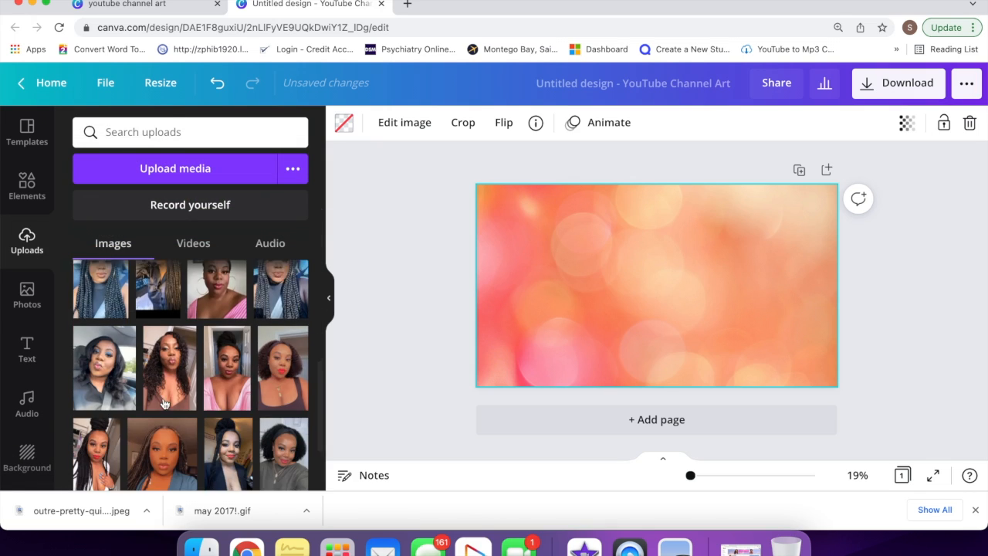
click(108, 382)
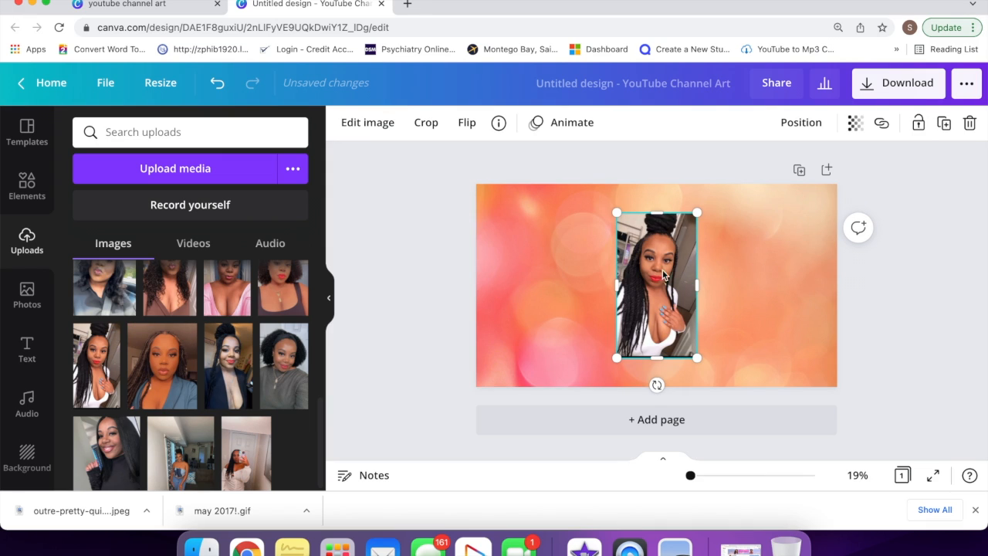
drag(644, 271, 506, 271)
scroll(255, 371, up, 4)
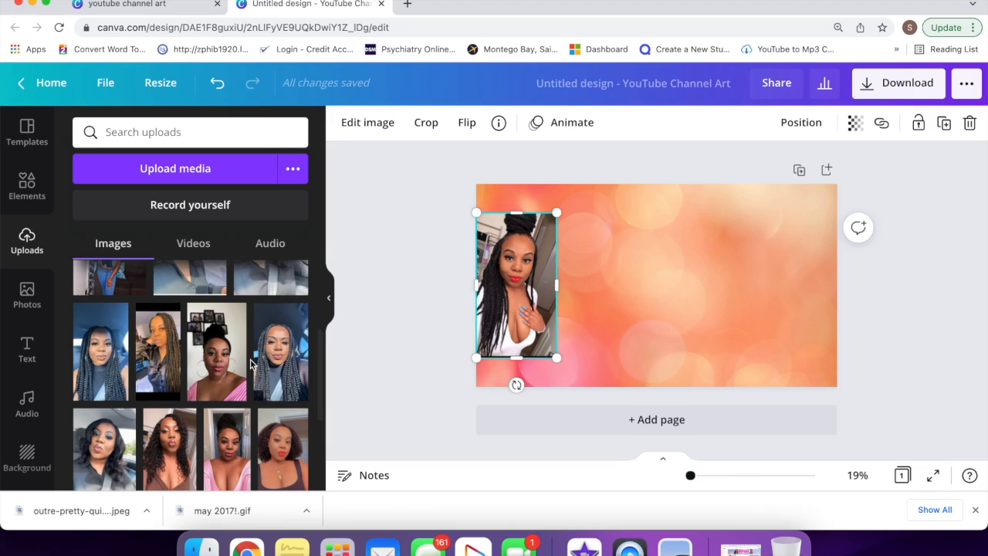
click(282, 356)
drag(647, 266, 787, 266)
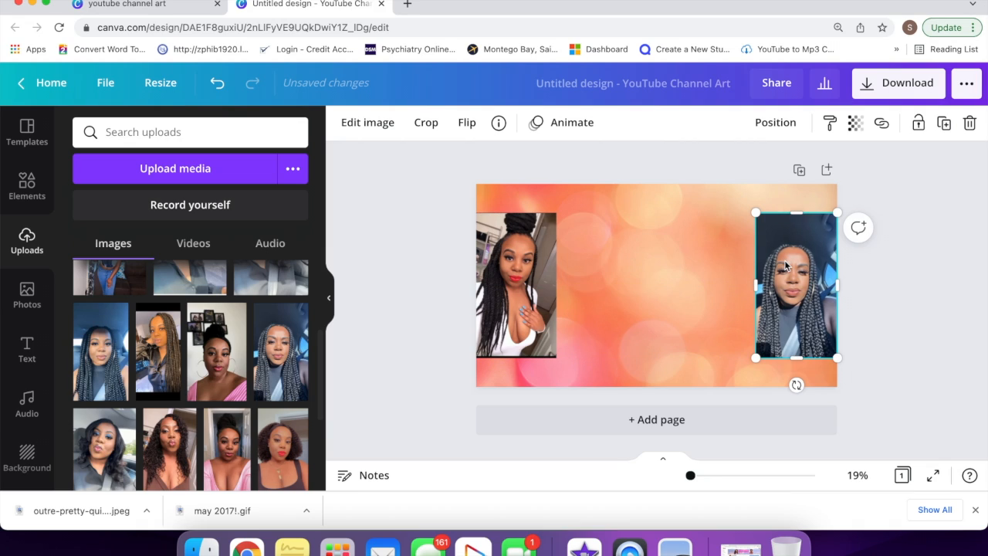
click(545, 295)
click(369, 125)
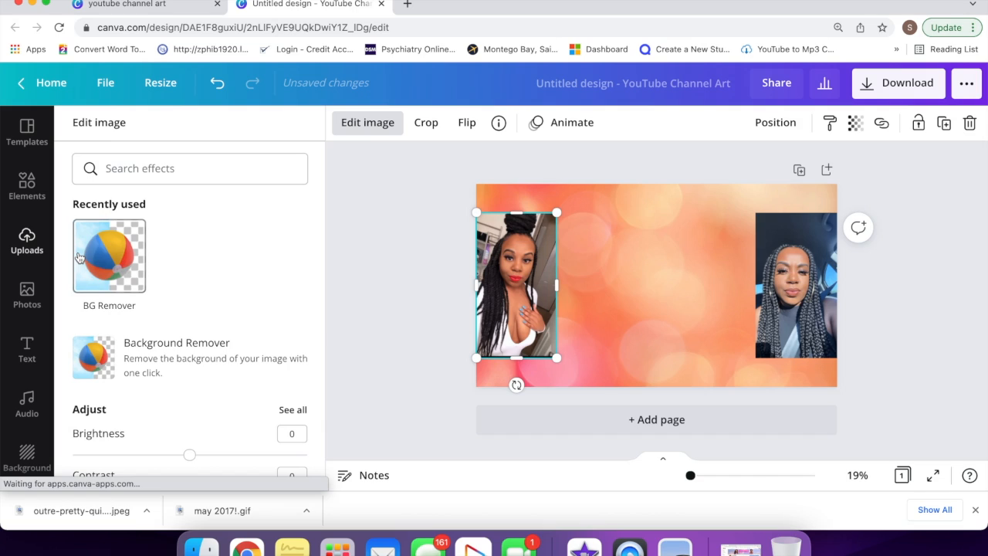
Step: Apply BG Remover to the left and right braided-hair portraits
click(78, 257)
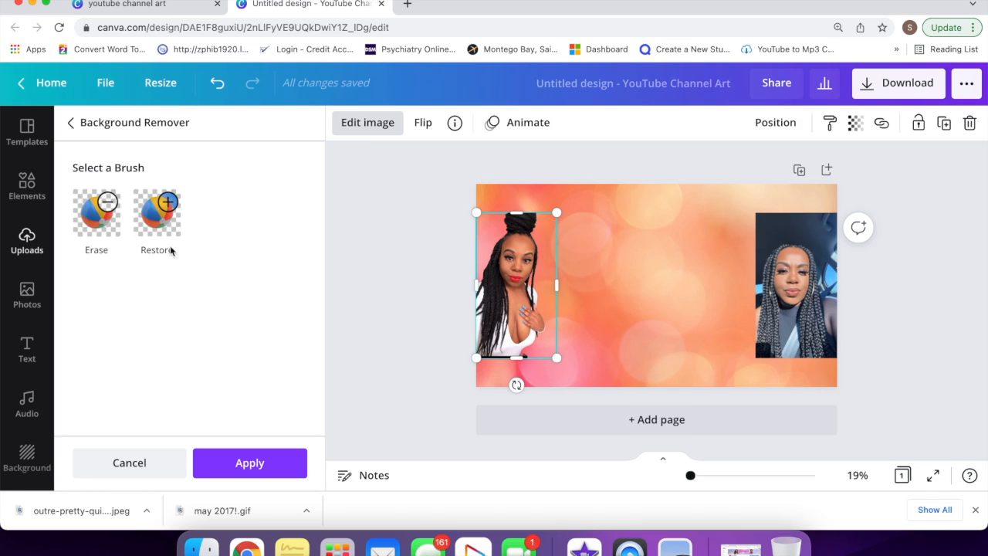
click(762, 301)
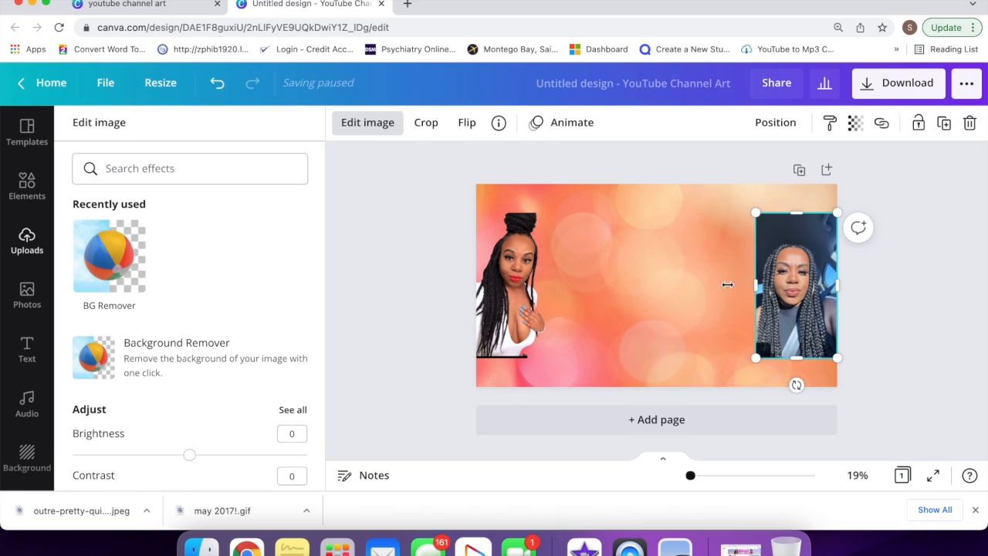
click(109, 255)
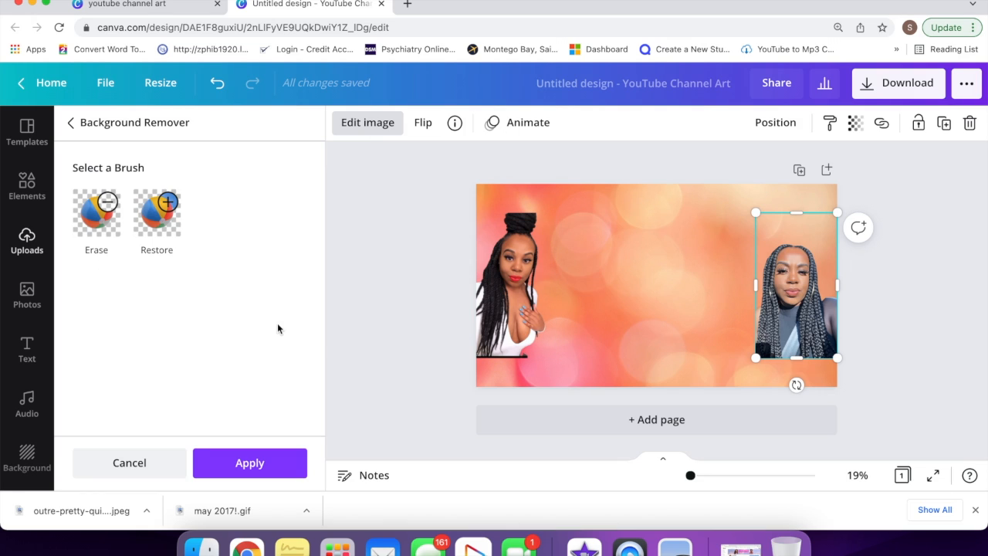
click(27, 352)
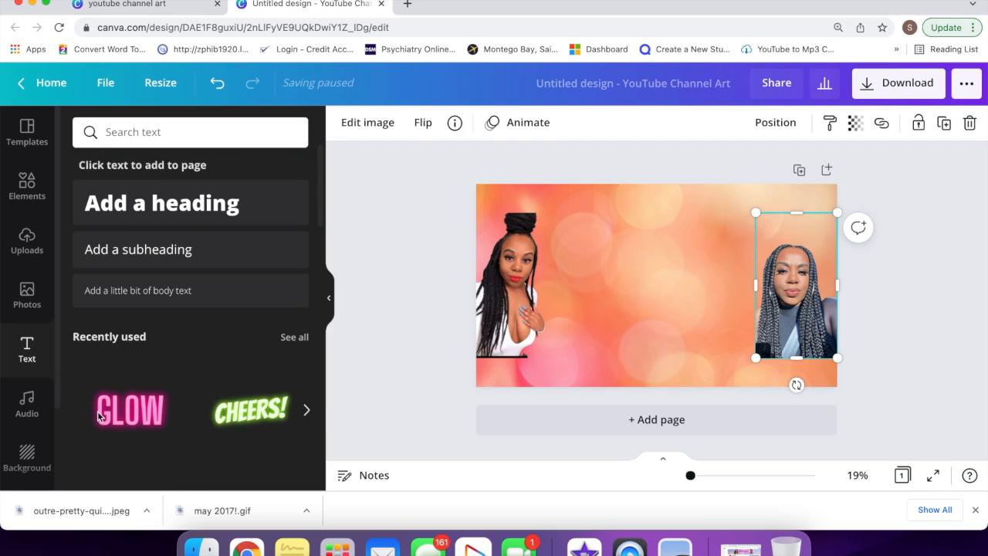
Step: Add a GLOW neon text, retype it as NELLY NELLZ, and set its size to 104
click(142, 388)
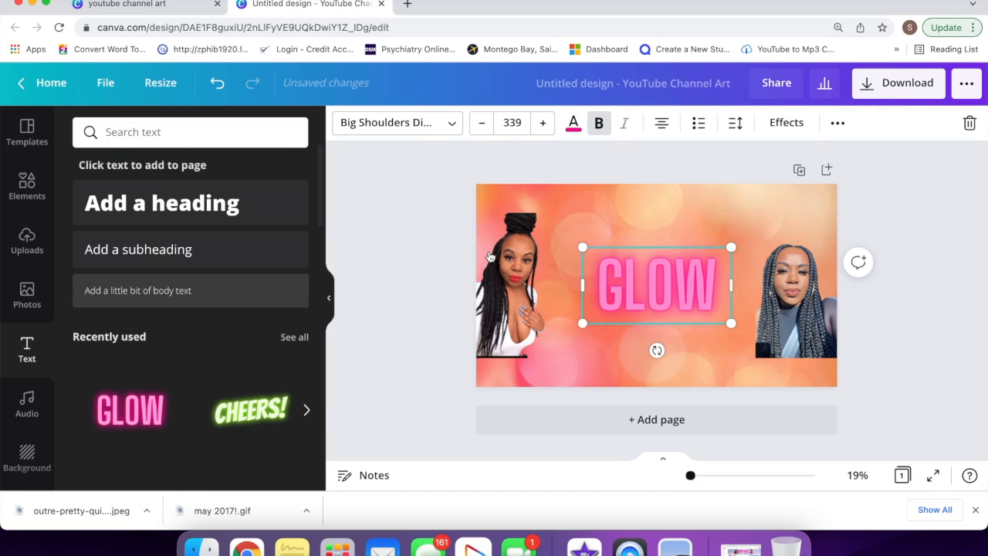
double_click(641, 284)
text(NE)
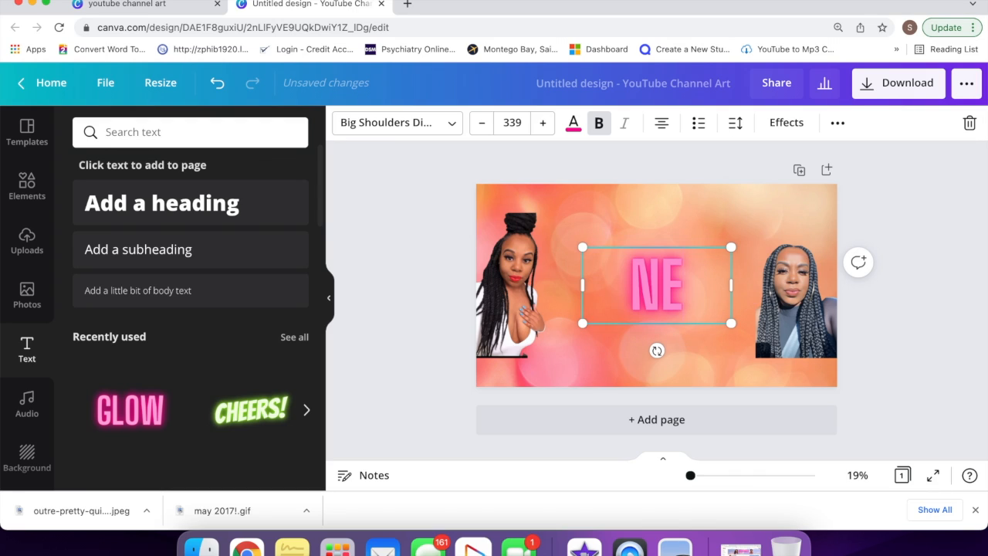
text(LLY NELLZ)
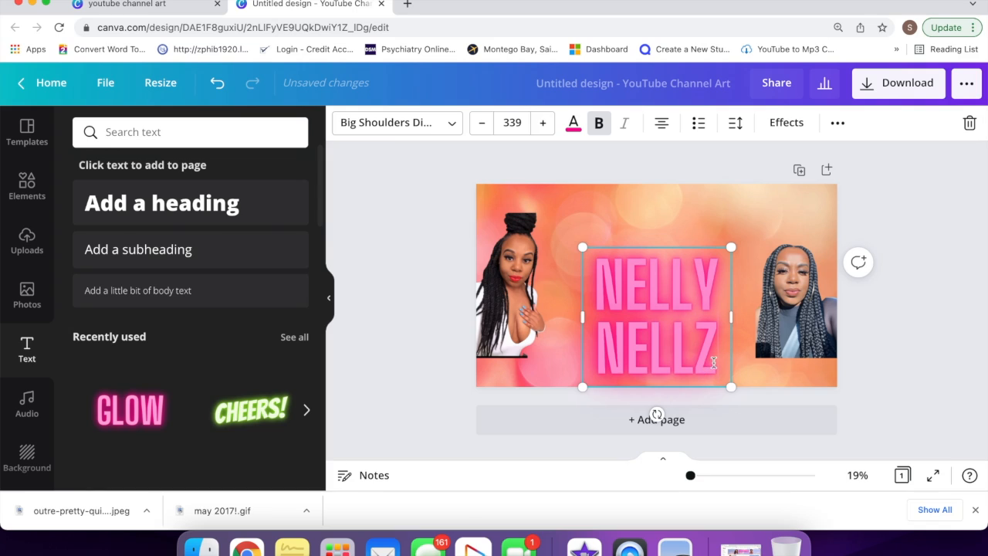
drag(713, 362, 592, 265)
click(509, 123)
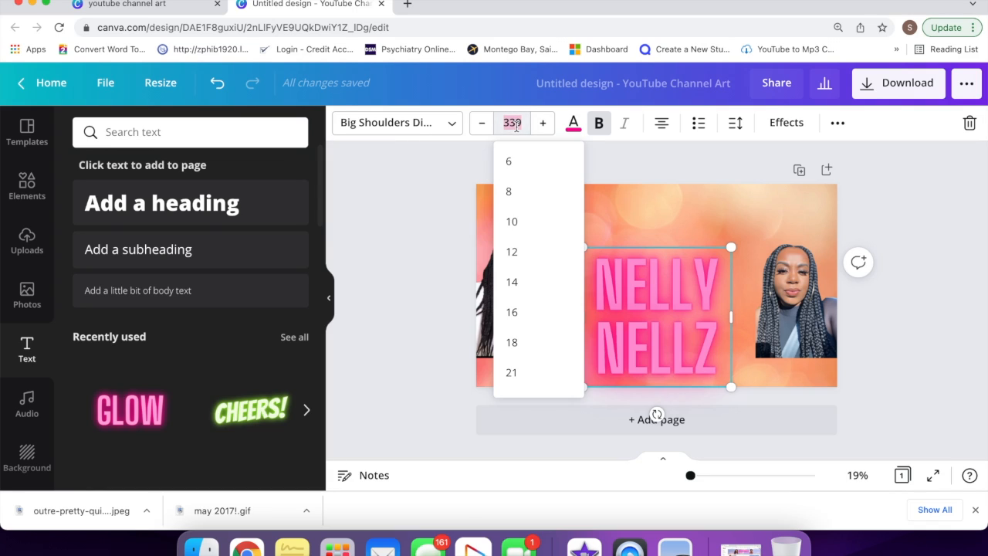
scroll(535, 247, down, 3)
scroll(540, 263, down, 1)
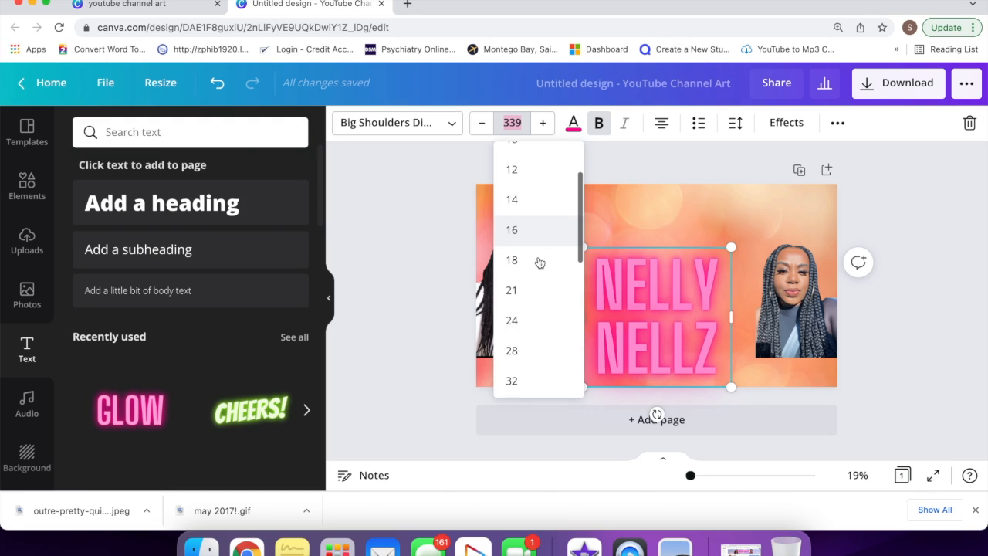
scroll(540, 263, down, 1)
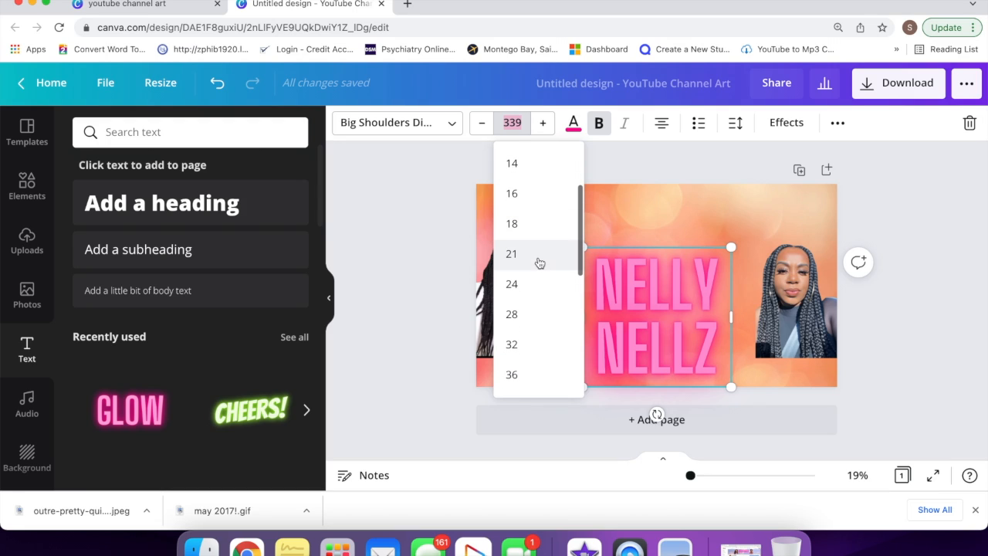
scroll(540, 263, down, 1)
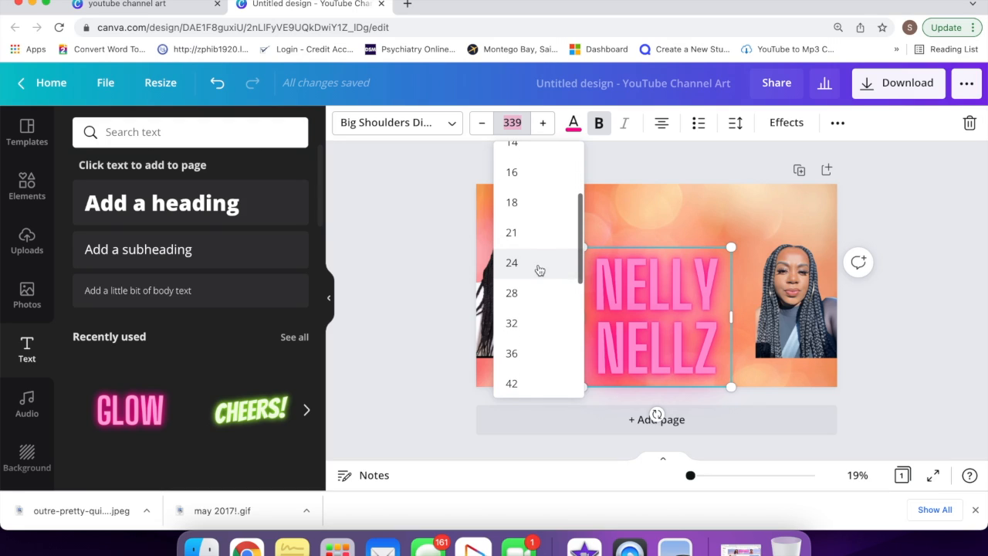
scroll(537, 240, down, 3)
scroll(527, 280, down, 4)
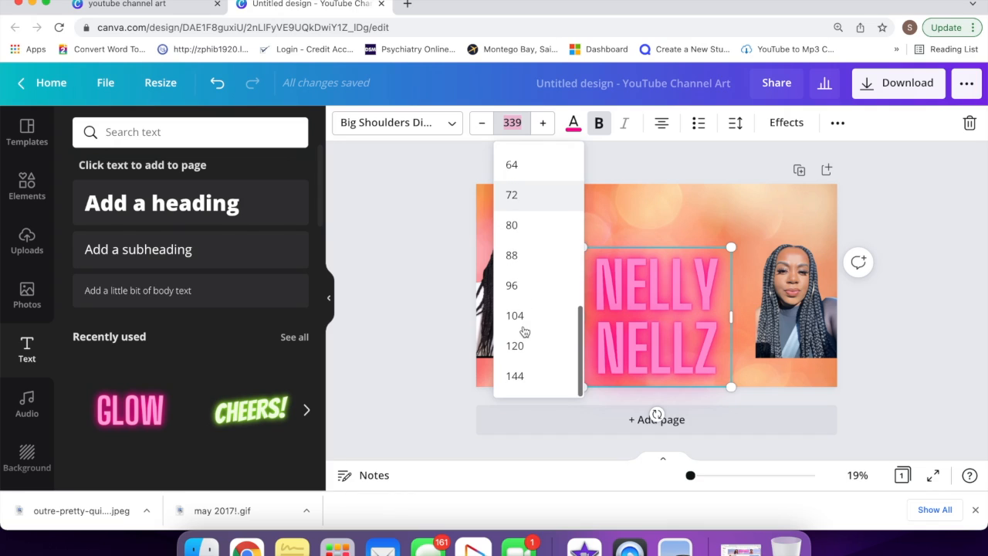
click(519, 315)
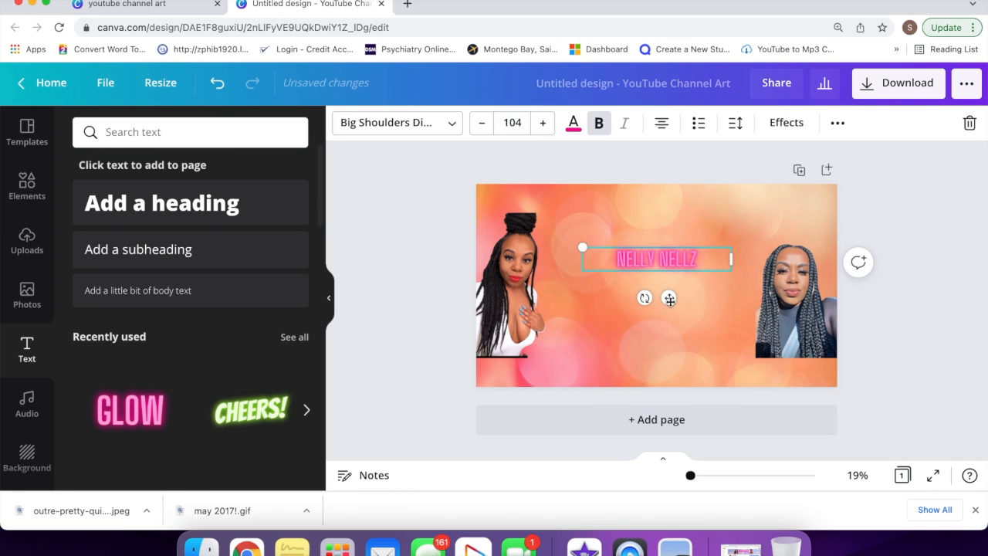
Step: Move the NELLY NELLZ title to the top, set Neon intensity 100, and enlarge it to 120
drag(669, 298, 669, 245)
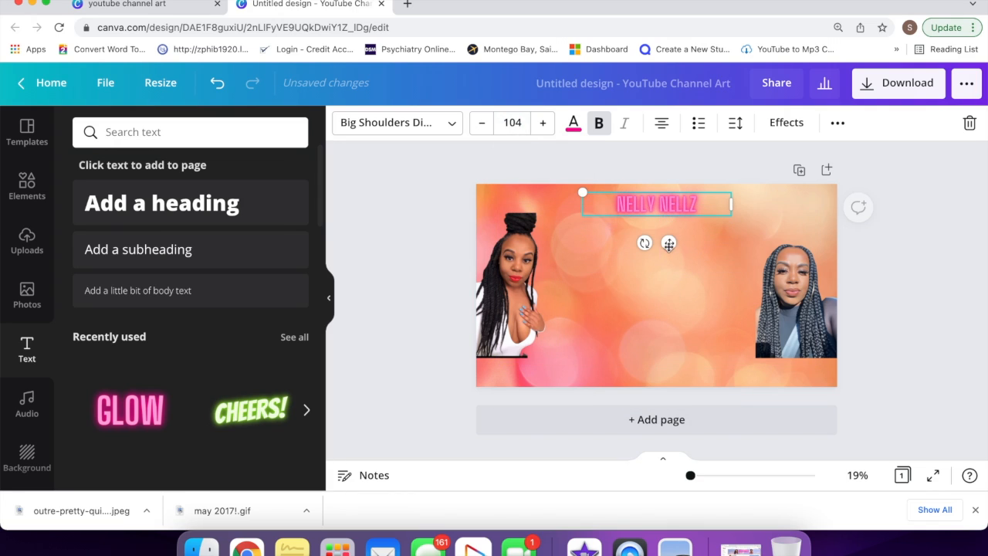
click(787, 123)
scroll(229, 427, down, 3)
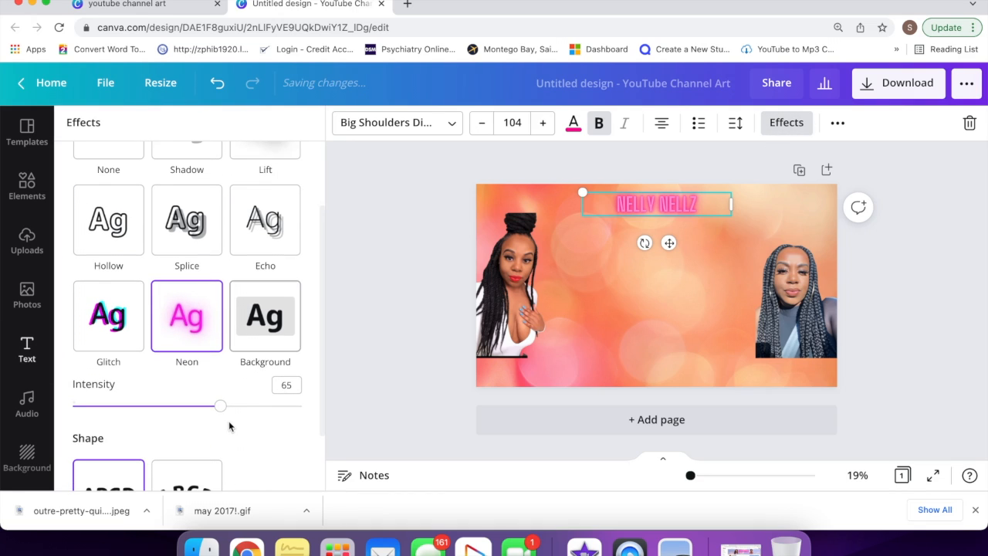
drag(220, 407, 357, 420)
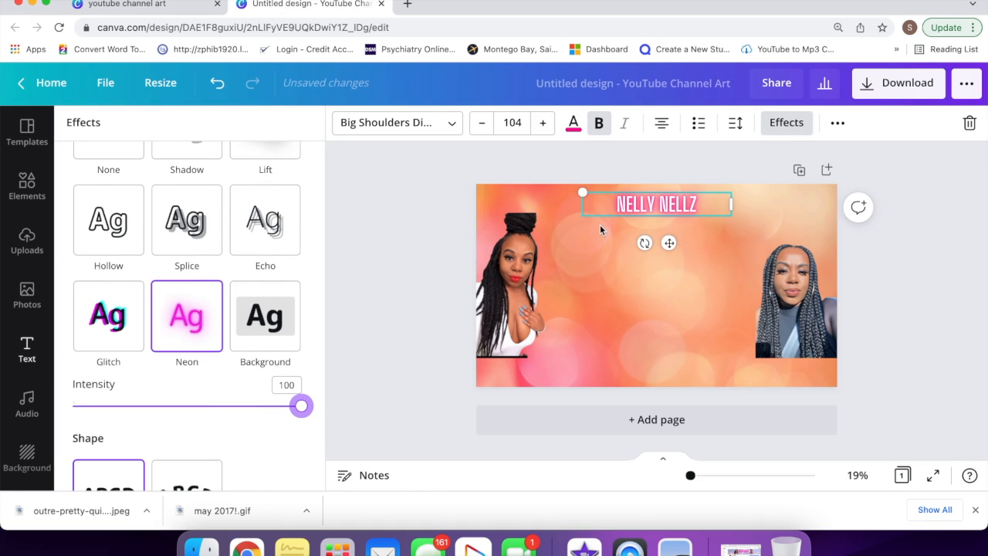
click(542, 122)
click(543, 122)
click(542, 122)
click(543, 123)
click(542, 122)
click(542, 122)
click(543, 122)
click(542, 122)
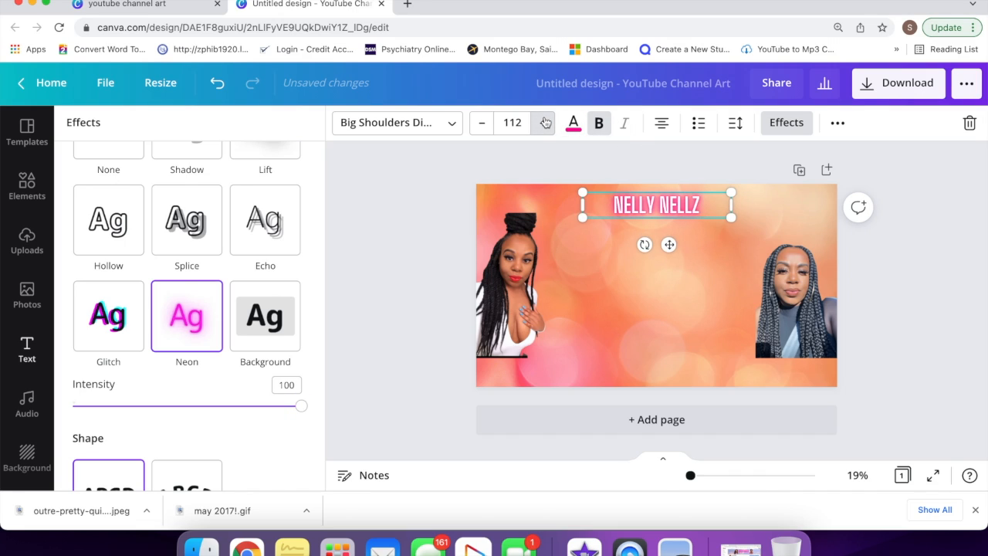
click(545, 123)
click(545, 123)
click(545, 123)
click(545, 122)
click(545, 123)
click(545, 123)
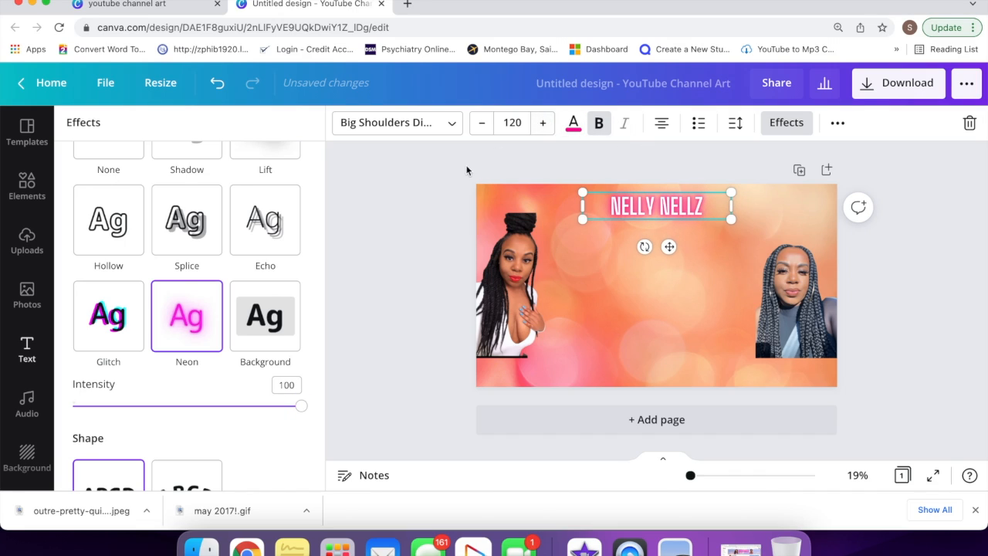
click(365, 262)
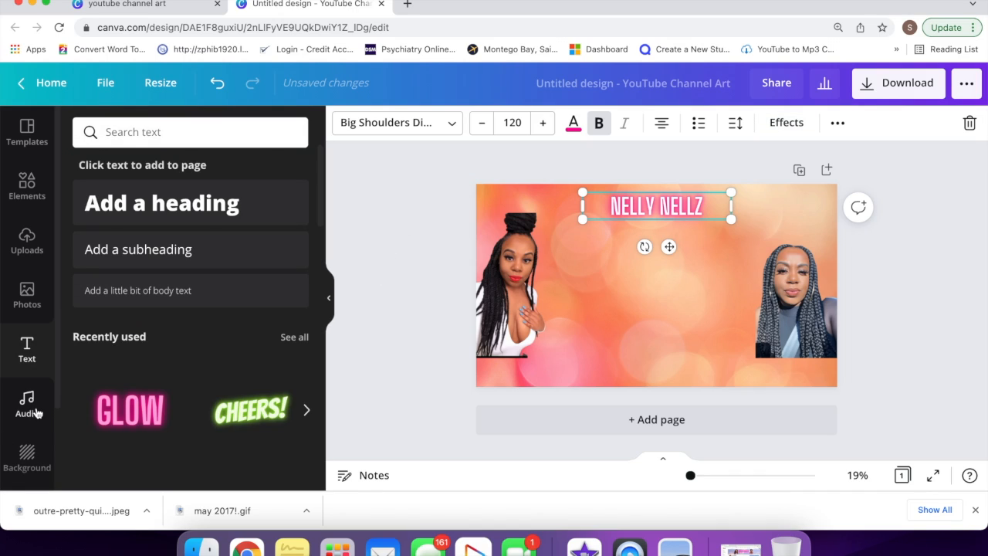
Step: Add a second GLOW neon text in the lower middle of the banner at size 144
click(117, 413)
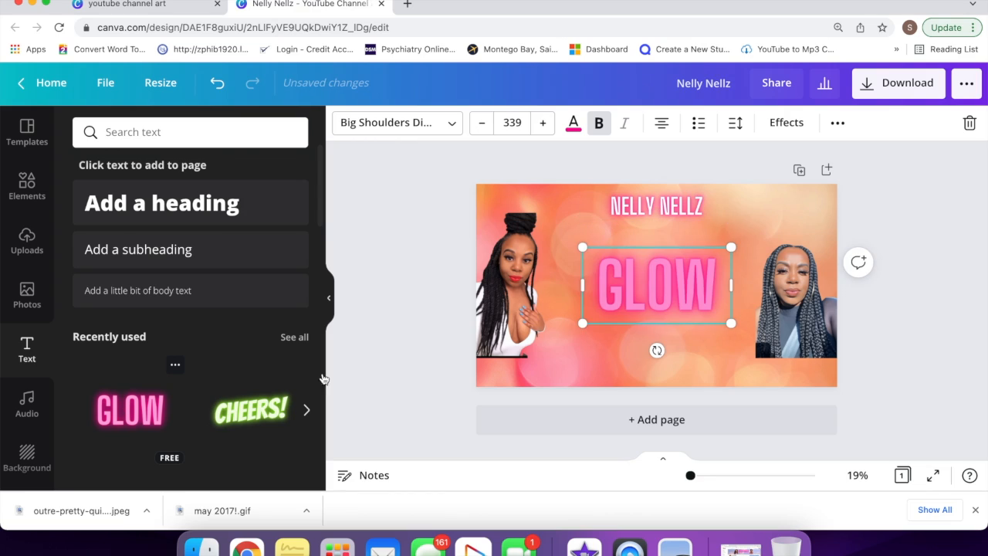
drag(626, 292, 613, 352)
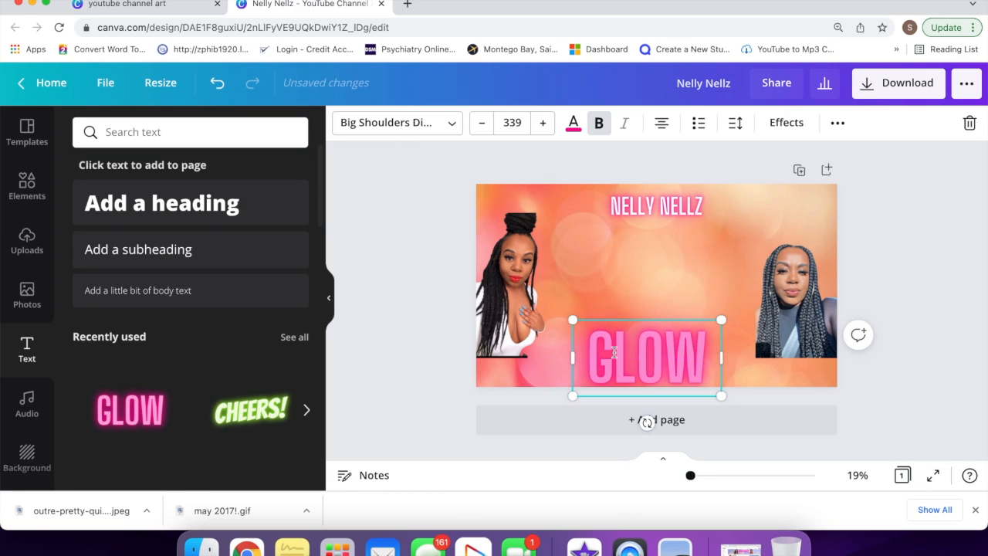
click(512, 122)
scroll(540, 276, down, 5)
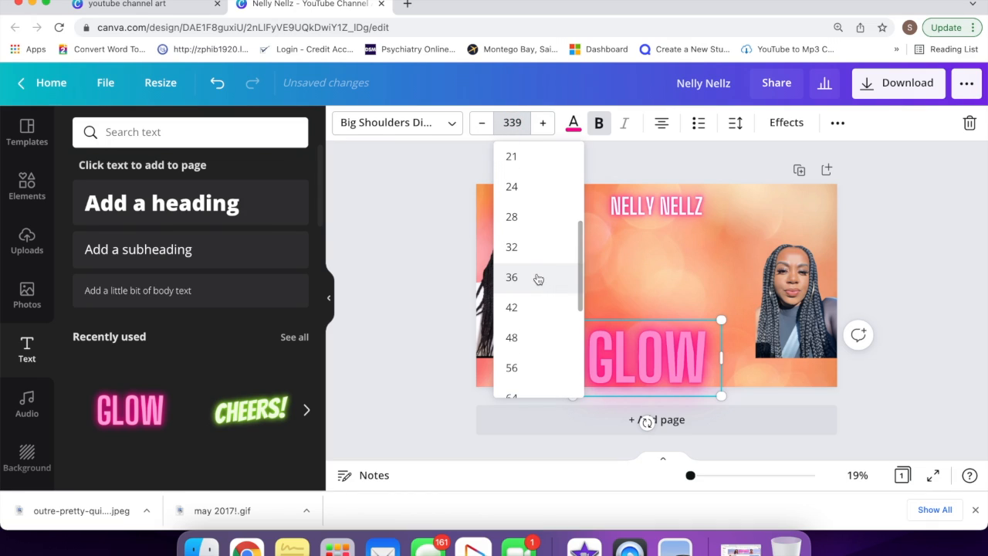
click(539, 277)
click(519, 122)
scroll(545, 280, down, 4)
click(515, 376)
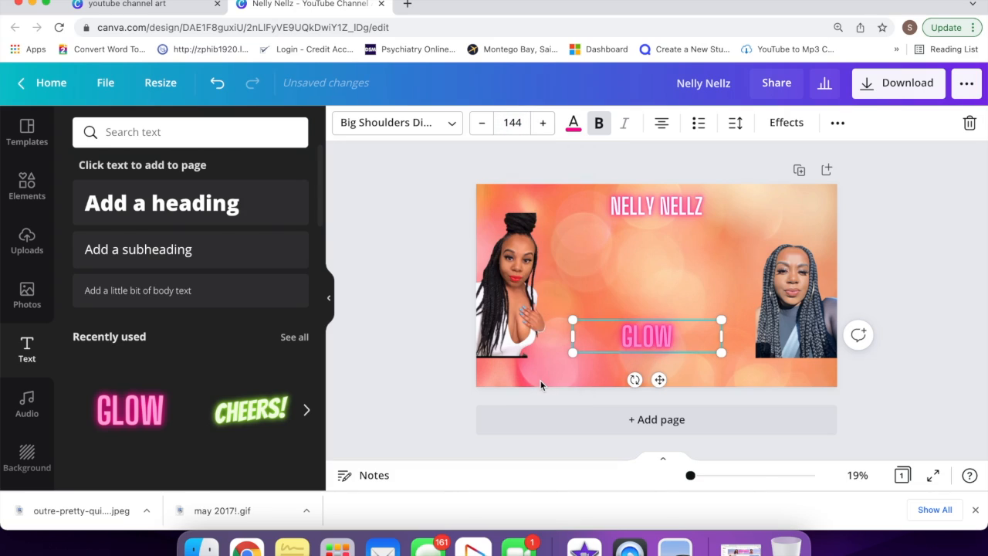
Step: Retype it as LUXURY BAGS-FASHION-MAKEUP-LIFESTYLE on one line at size 120 near the bottom
double_click(676, 337)
text(LUXURY)
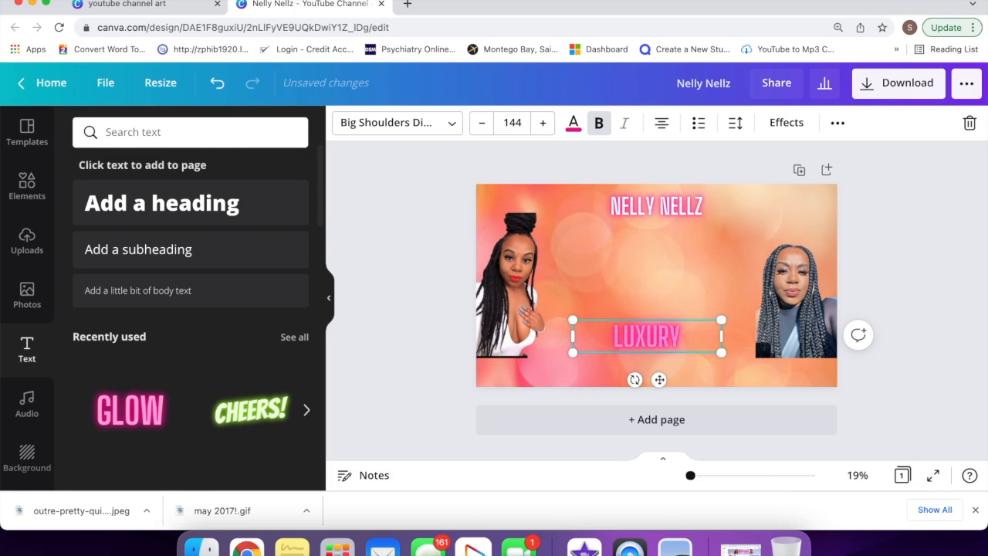
text( BAG)
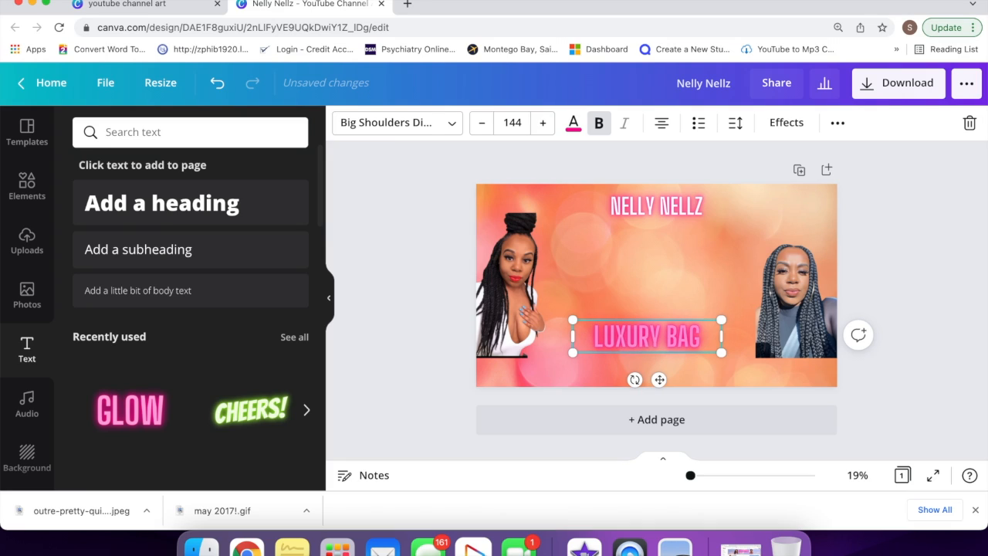
text(S-FASH)
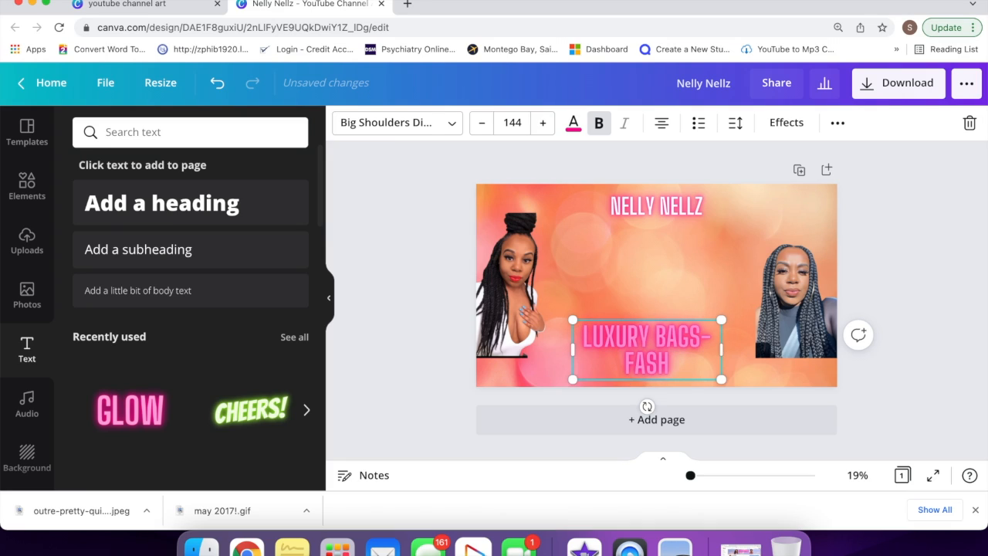
text(ION-MAK)
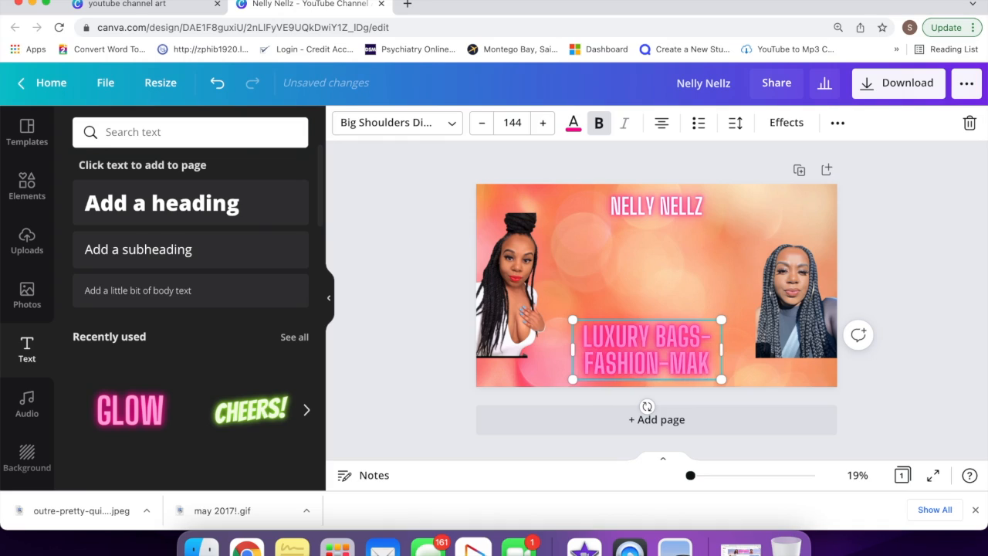
text(EUP-LIFE)
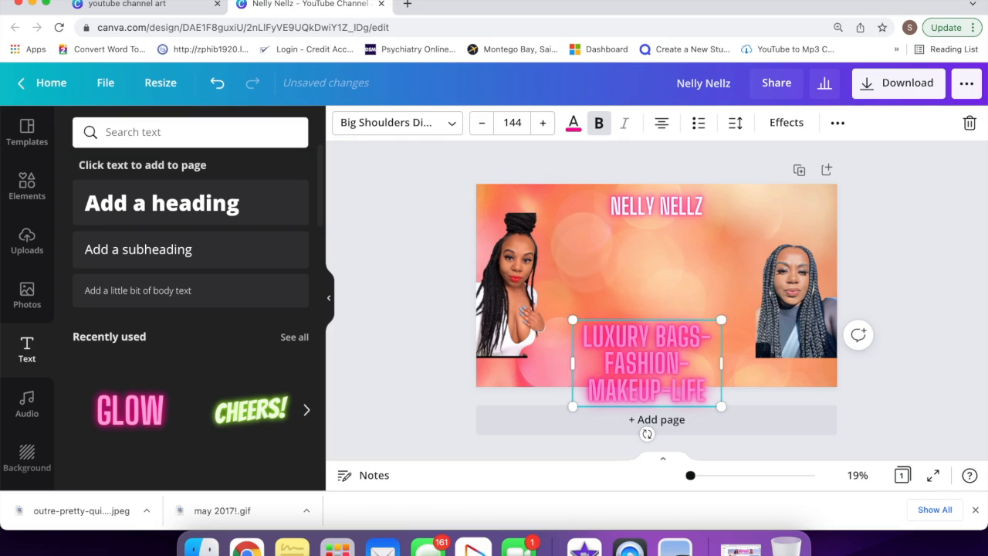
text(STYLE)
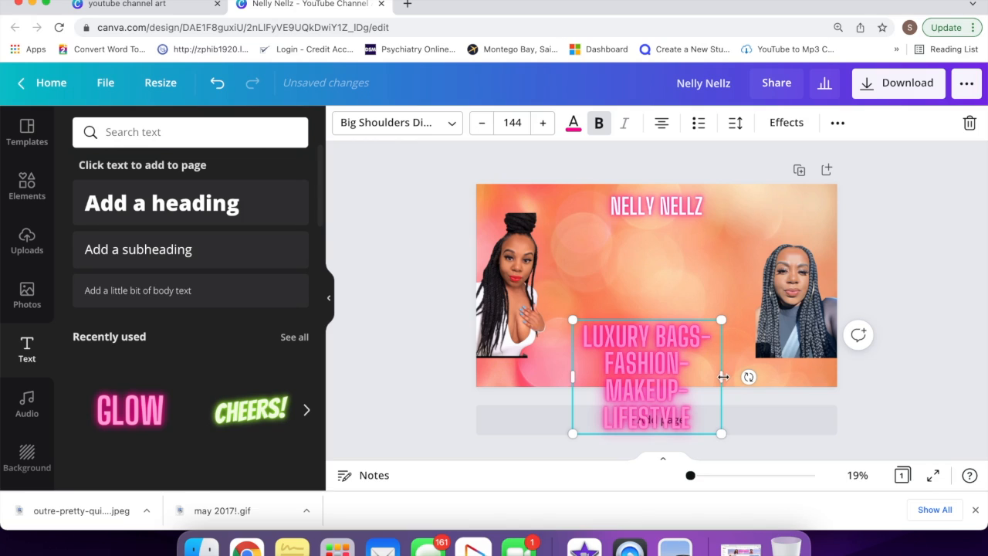
drag(722, 376, 868, 349)
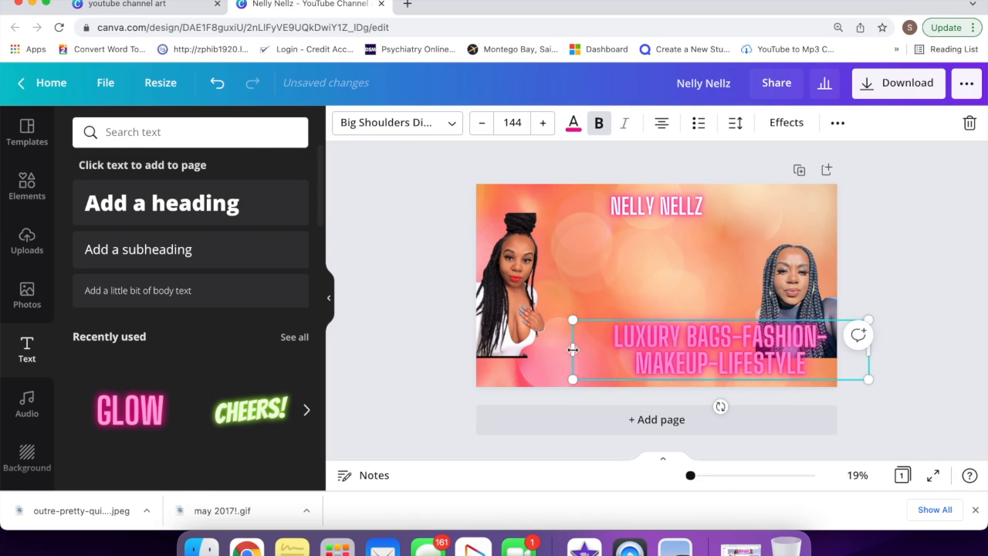
drag(572, 351, 474, 337)
drag(597, 350, 601, 359)
drag(683, 378, 684, 385)
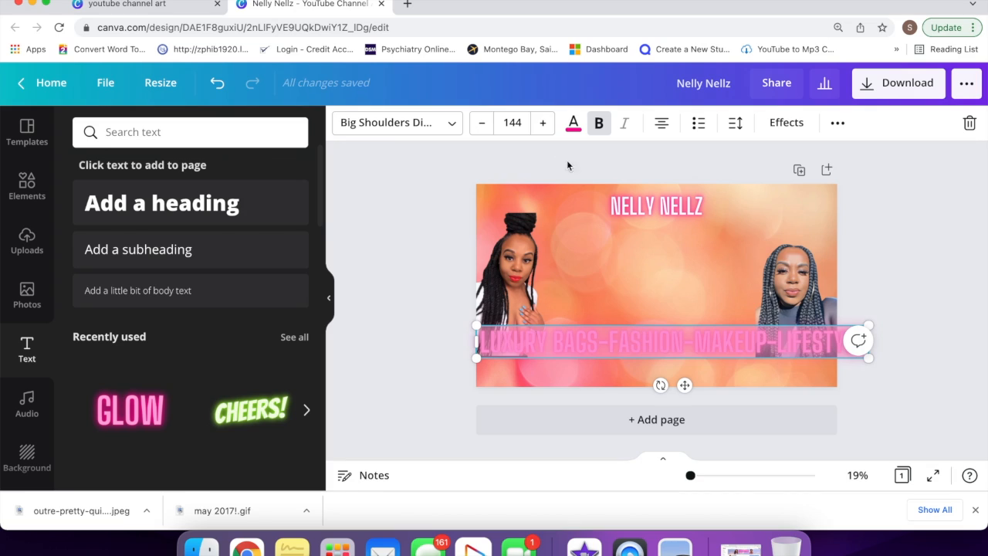
click(513, 123)
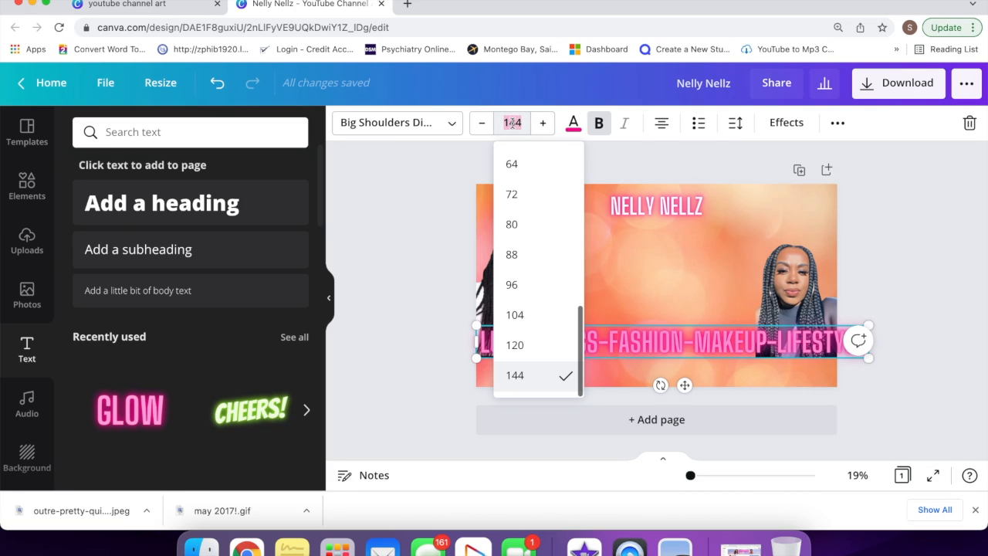
click(531, 347)
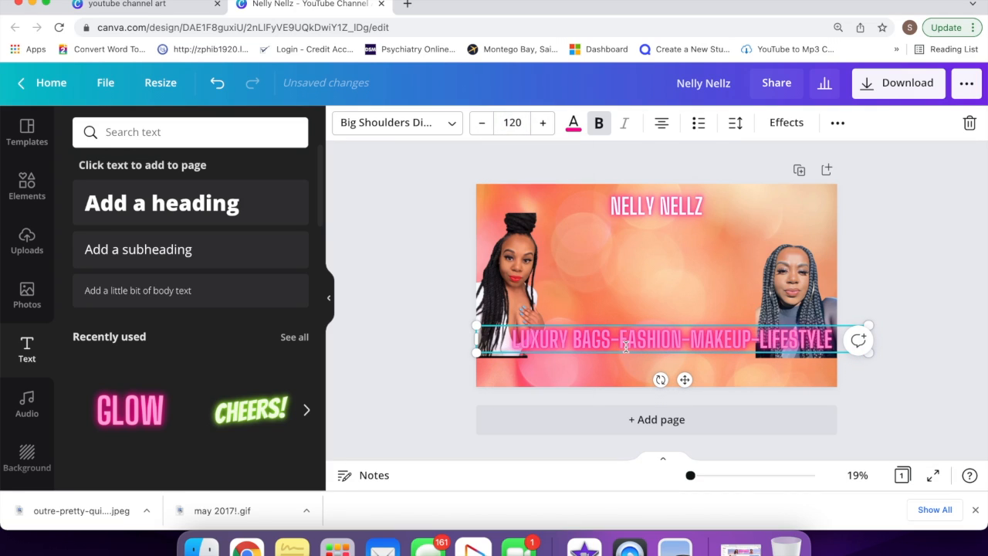
mouse_move(685, 380)
mouse_down()
mouse_move(666, 385)
mouse_move(674, 386)
mouse_up()
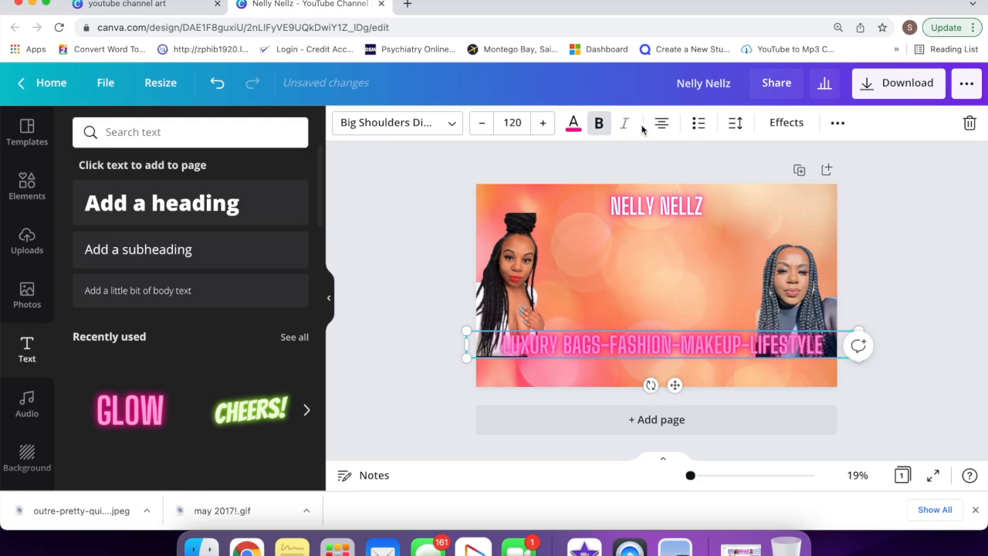
Step: Raise the tagline's Neon effect intensity to 100
click(775, 130)
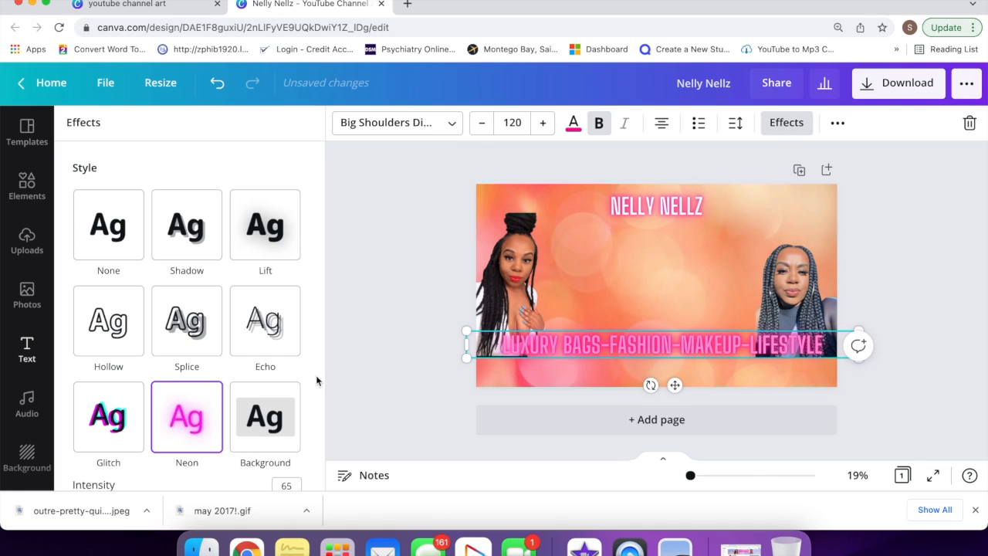
scroll(202, 437, down, 2)
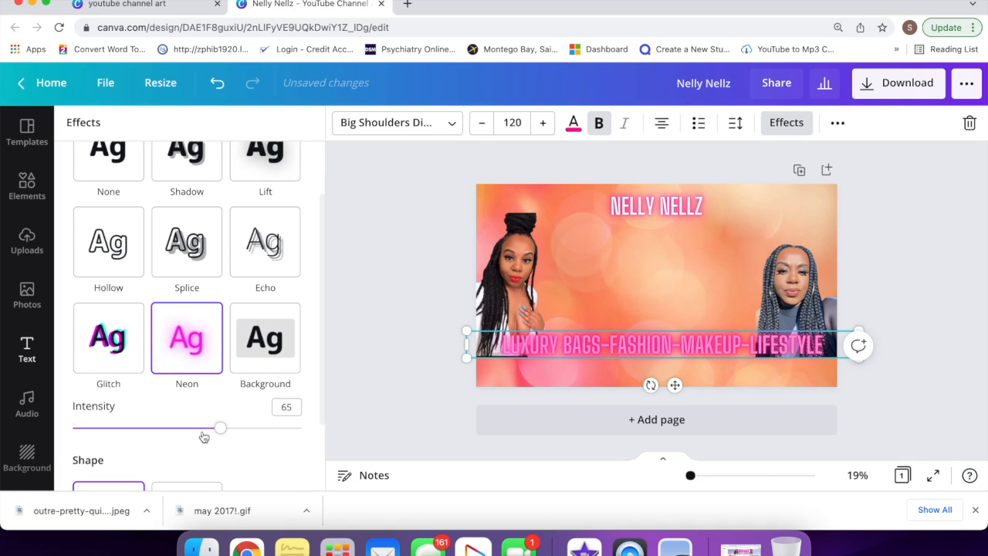
drag(222, 429, 338, 454)
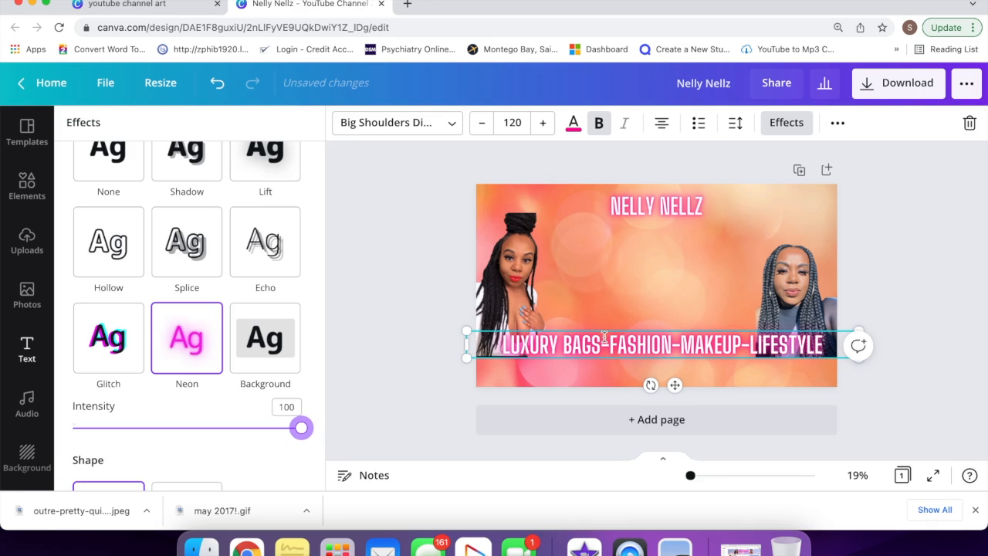
click(596, 375)
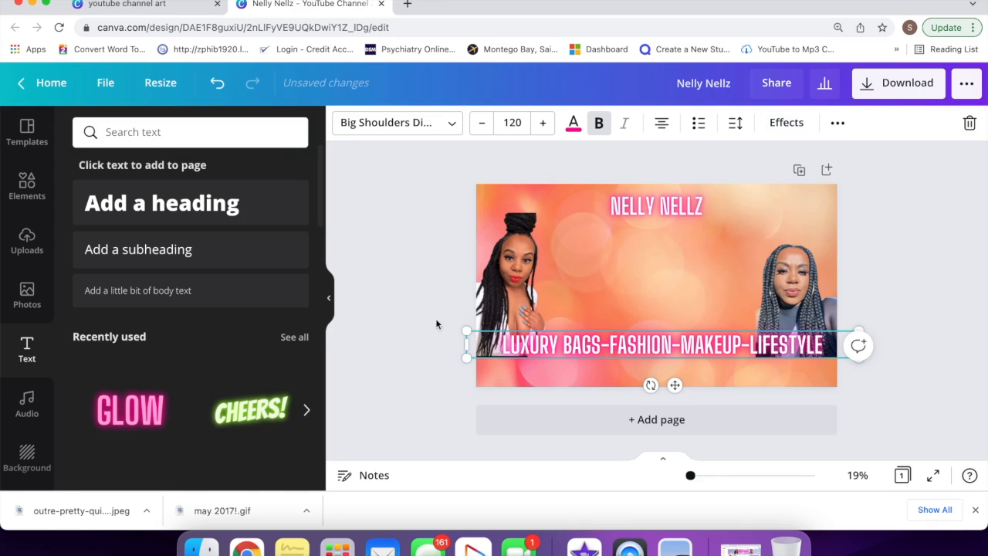
click(42, 189)
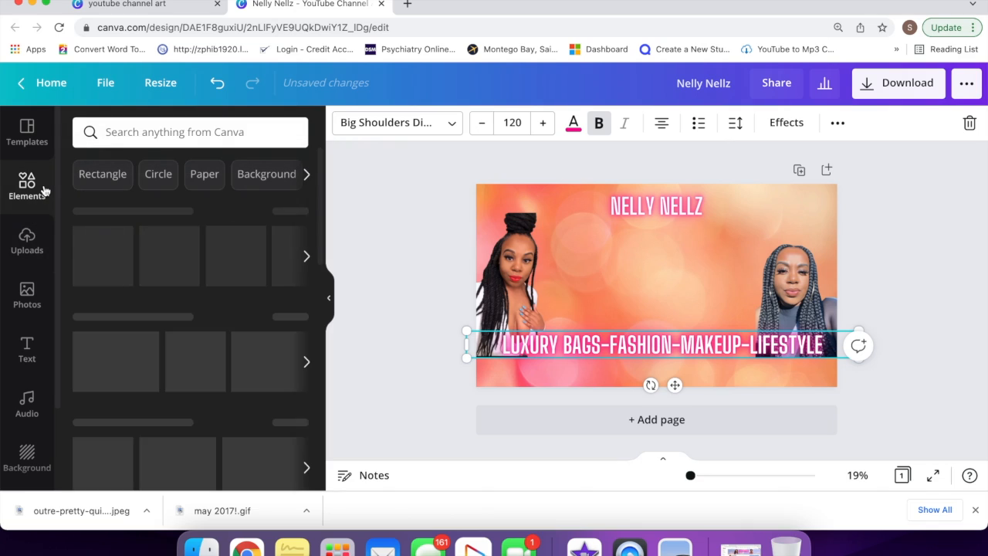
Step: Add a shrunken yellow-bell Subscribe graphic from an Elements search for 'subscribe'
click(145, 132)
text(su)
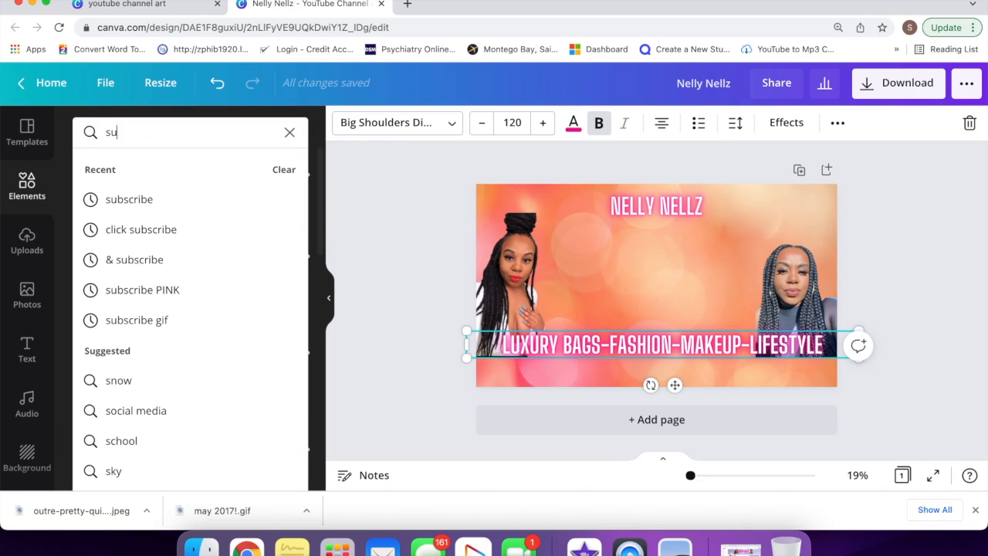
text(bscrib)
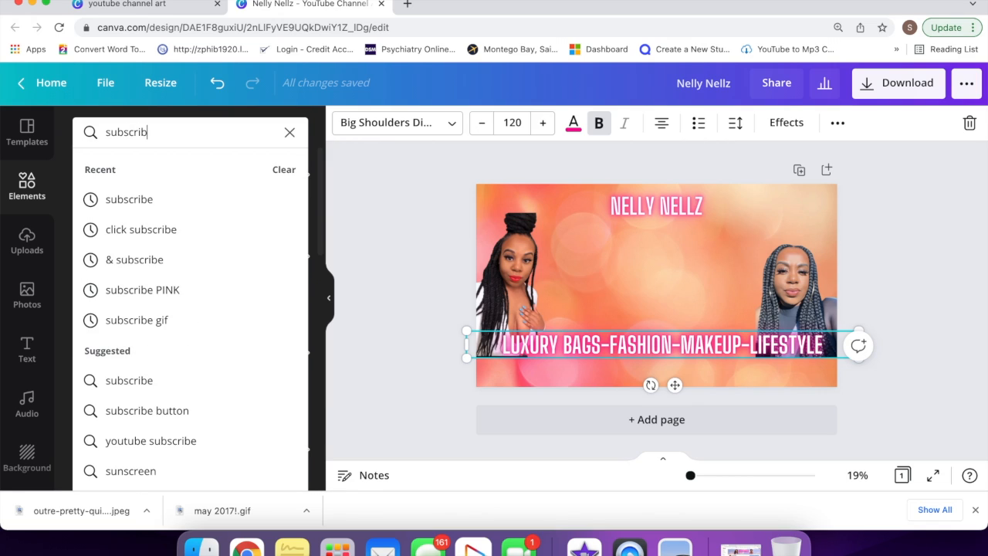
text(e)
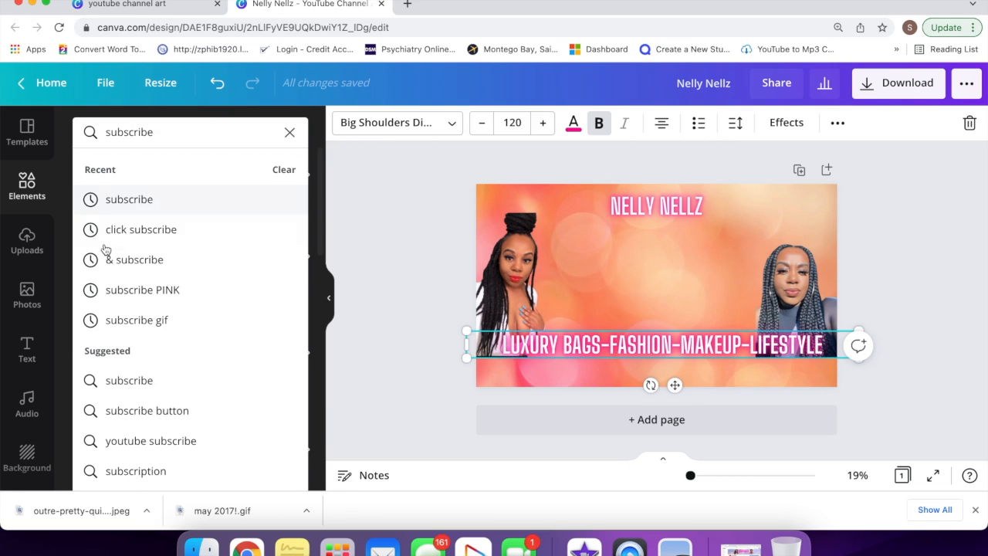
click(131, 200)
click(176, 177)
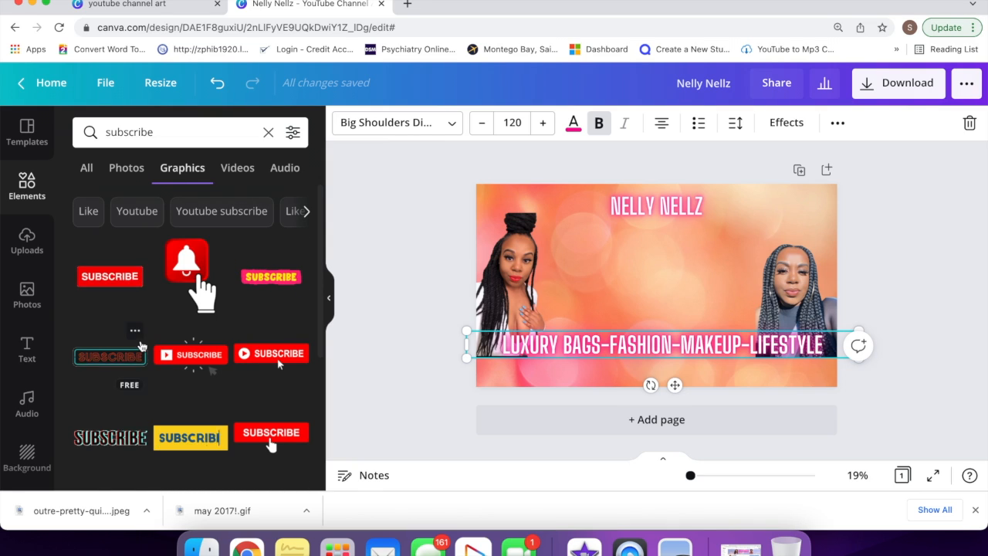
scroll(277, 262, down, 2)
scroll(141, 345, down, 2)
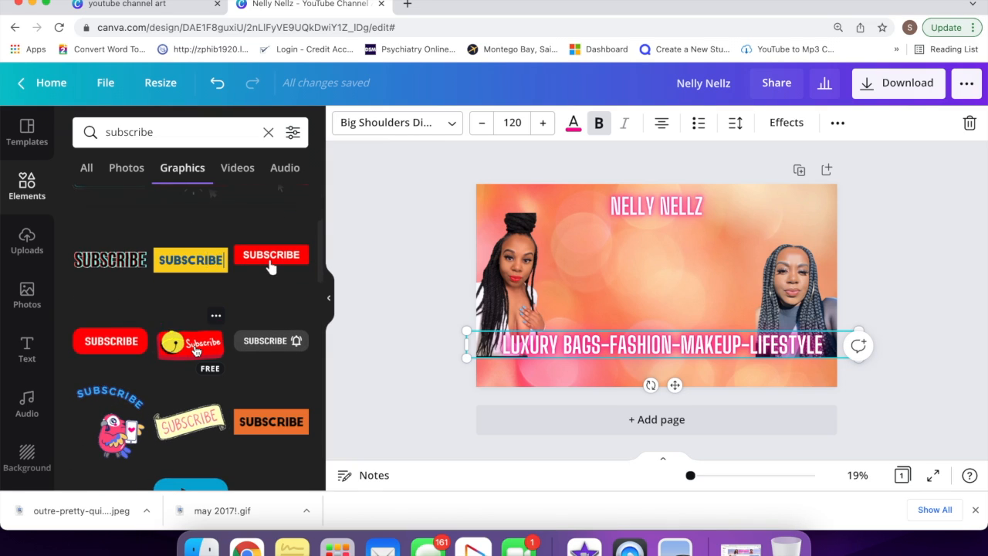
click(193, 346)
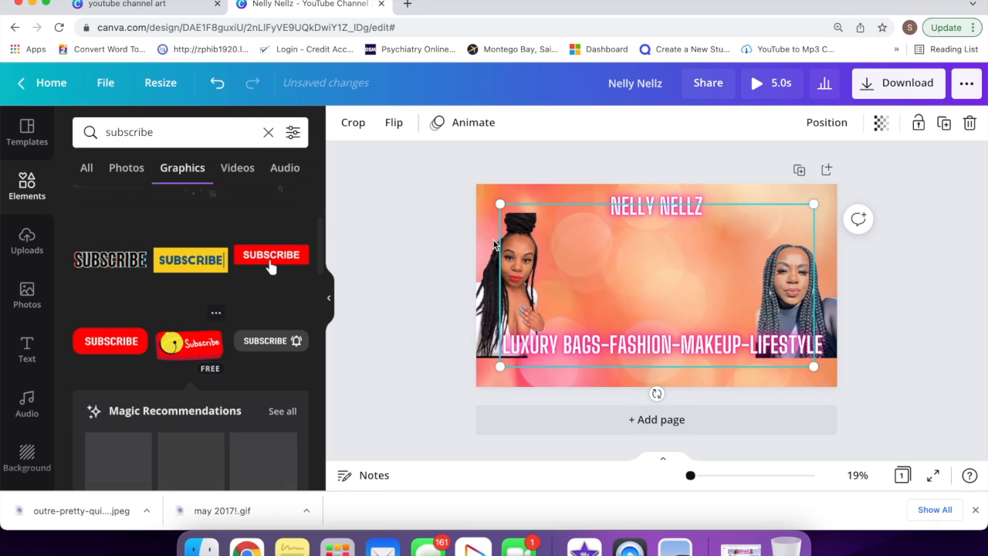
drag(506, 207, 604, 259)
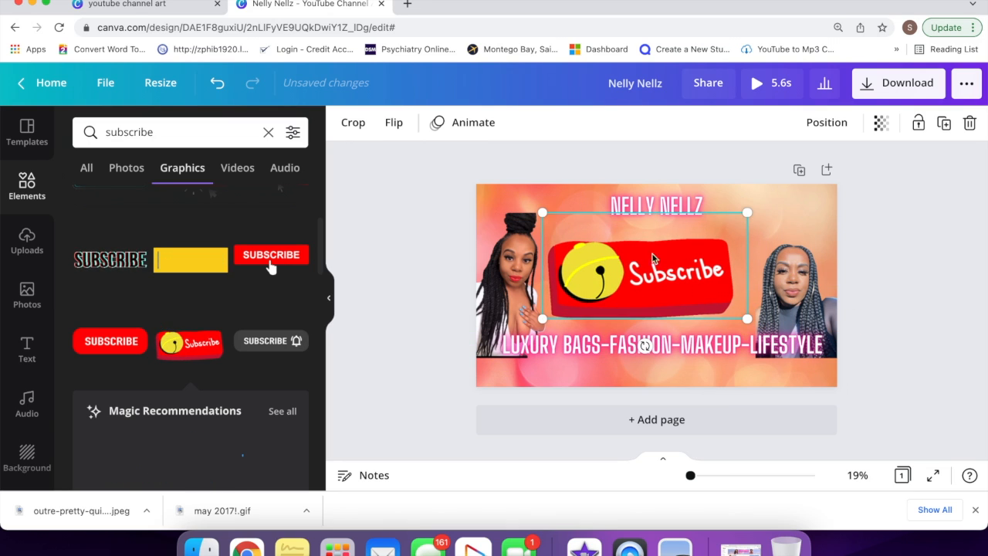
Step: Fine-tune positions of the title, Subscribe graphic, tagline and right portrait, centring NELLY NELLZ
click(677, 204)
drag(677, 204, 666, 212)
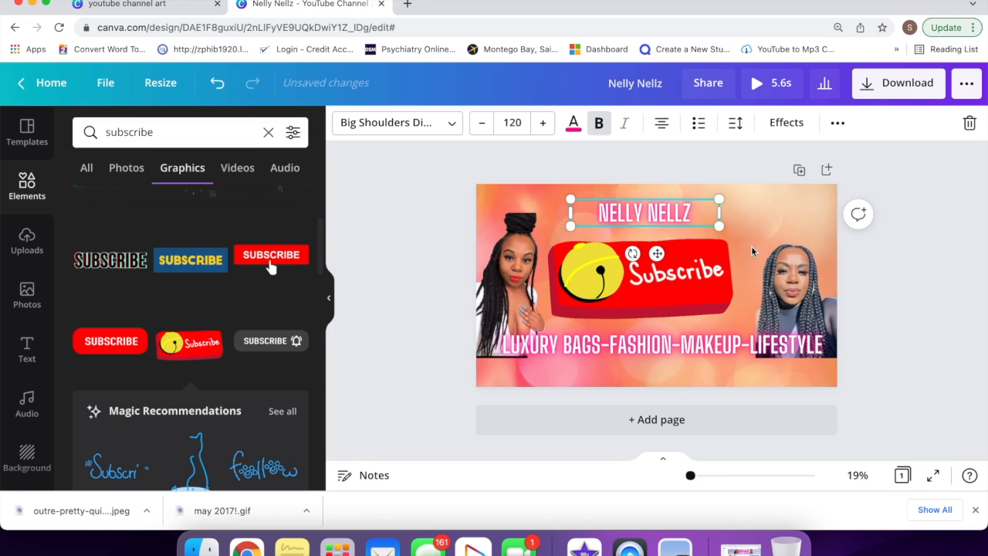
drag(689, 277, 698, 288)
drag(785, 290, 790, 272)
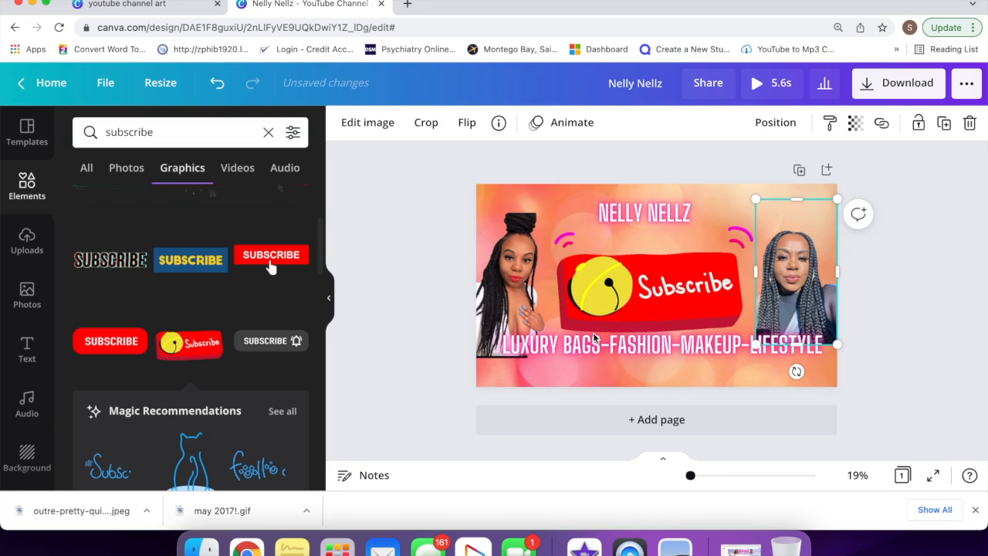
click(711, 387)
drag(703, 347, 713, 360)
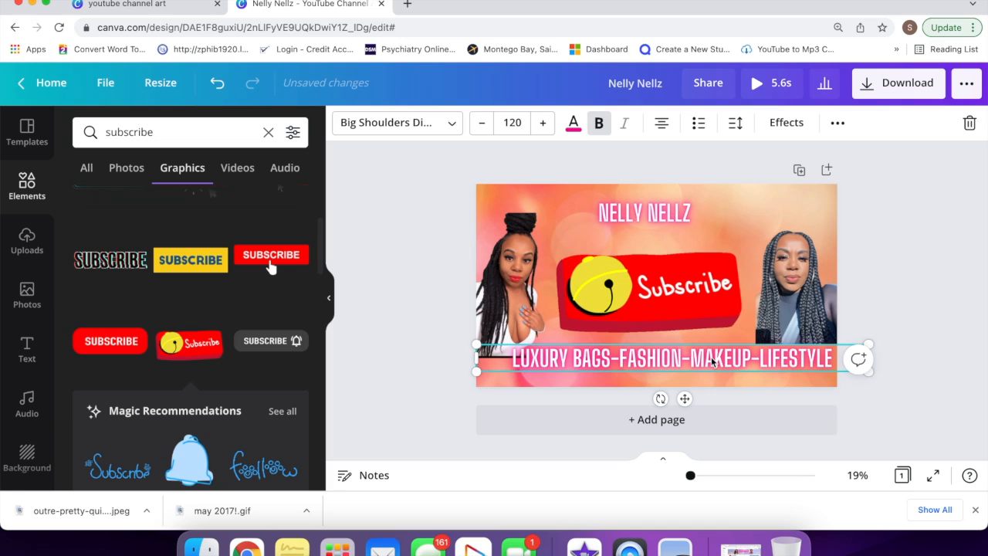
click(785, 323)
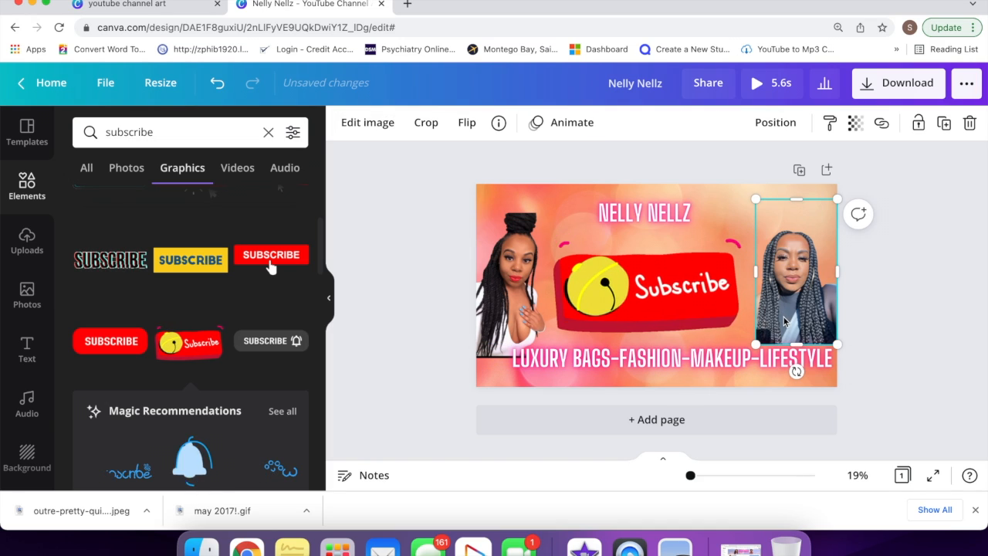
drag(784, 322, 785, 328)
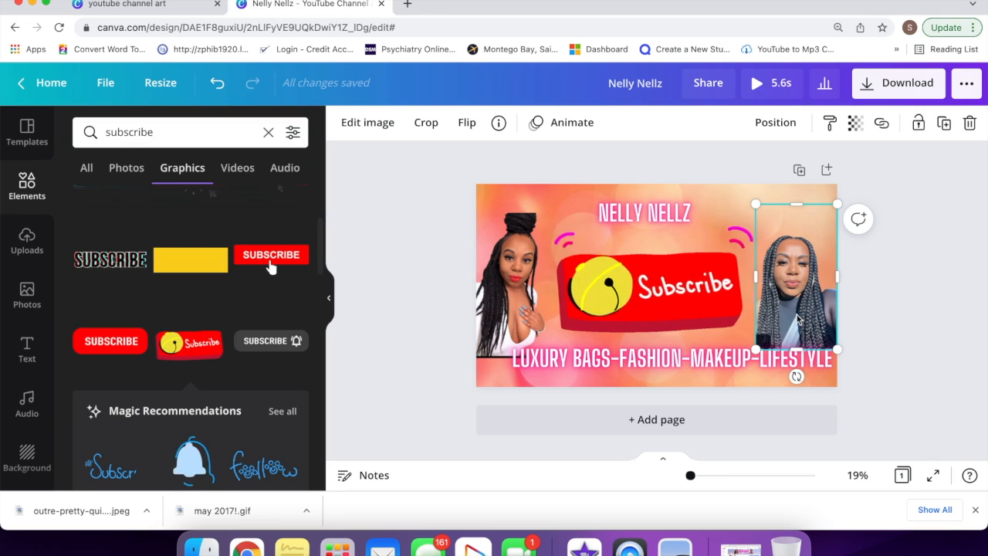
drag(798, 320, 798, 328)
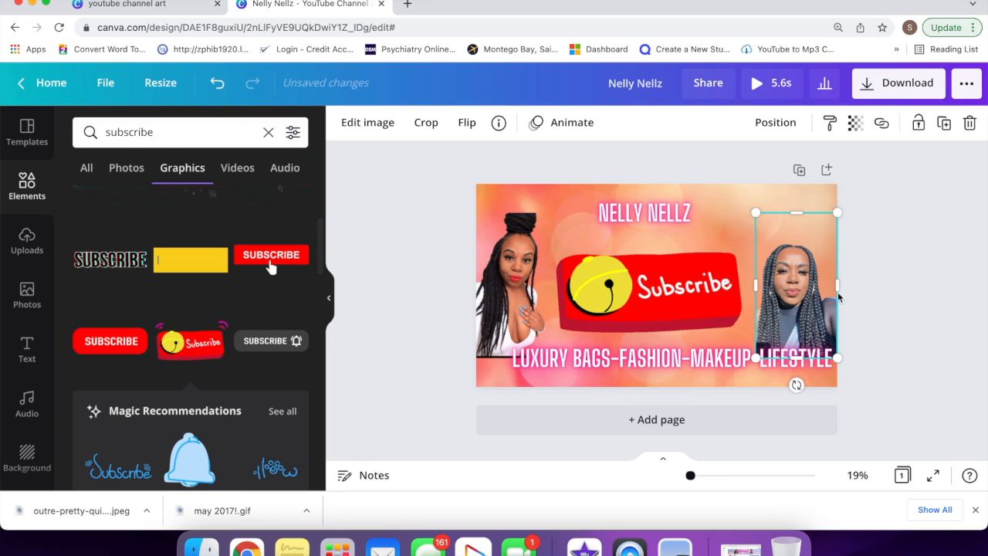
click(851, 284)
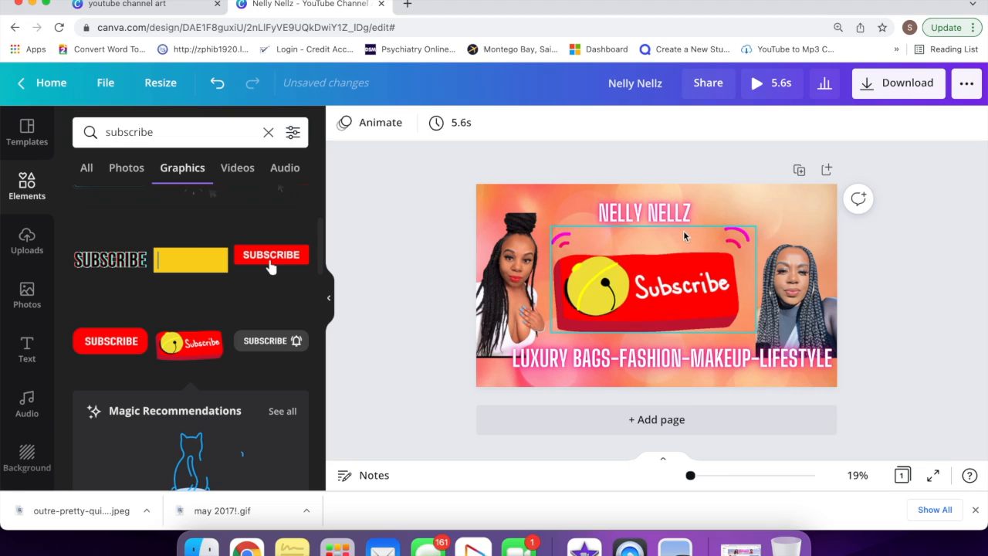
drag(669, 216, 680, 219)
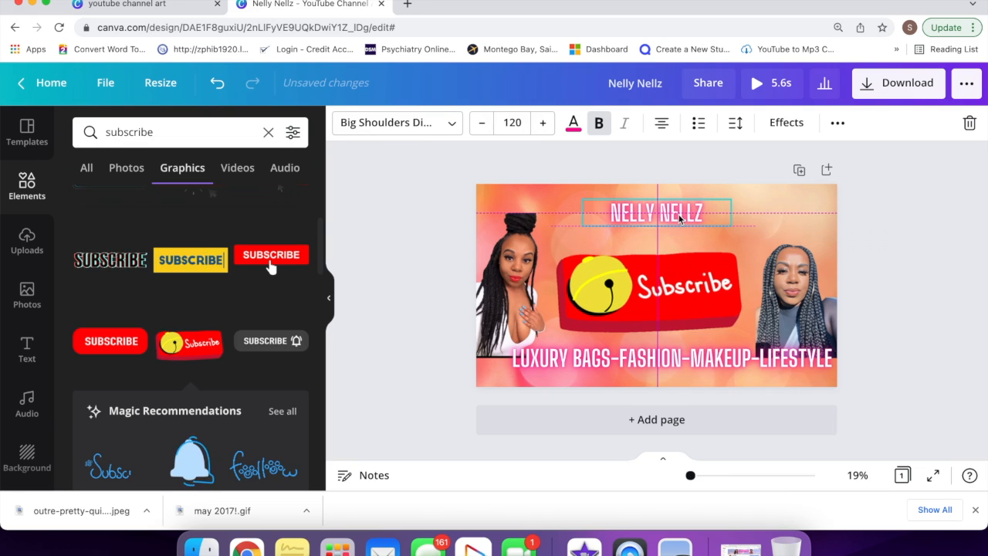
Step: Add page 2 and give it the recently used pink bokeh background
click(566, 421)
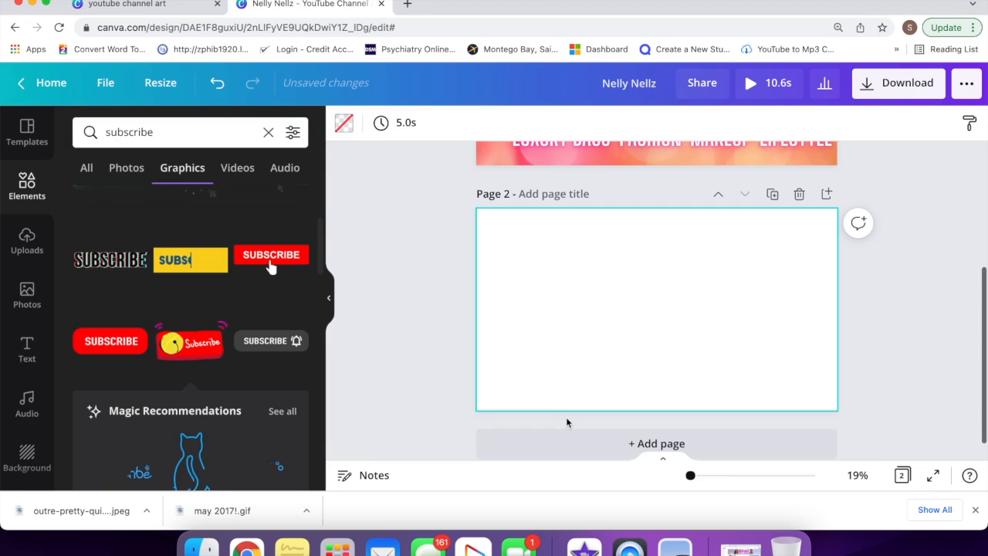
click(28, 453)
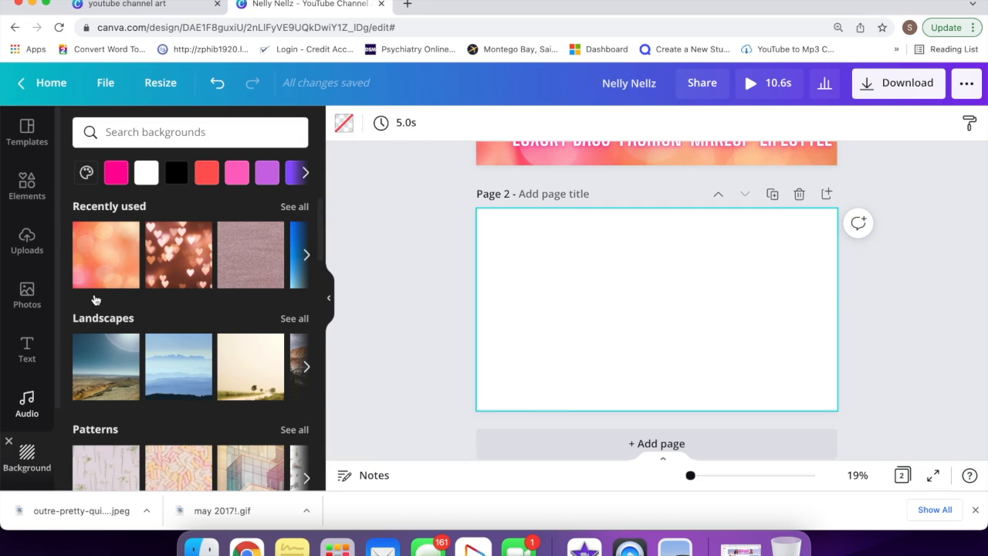
click(106, 263)
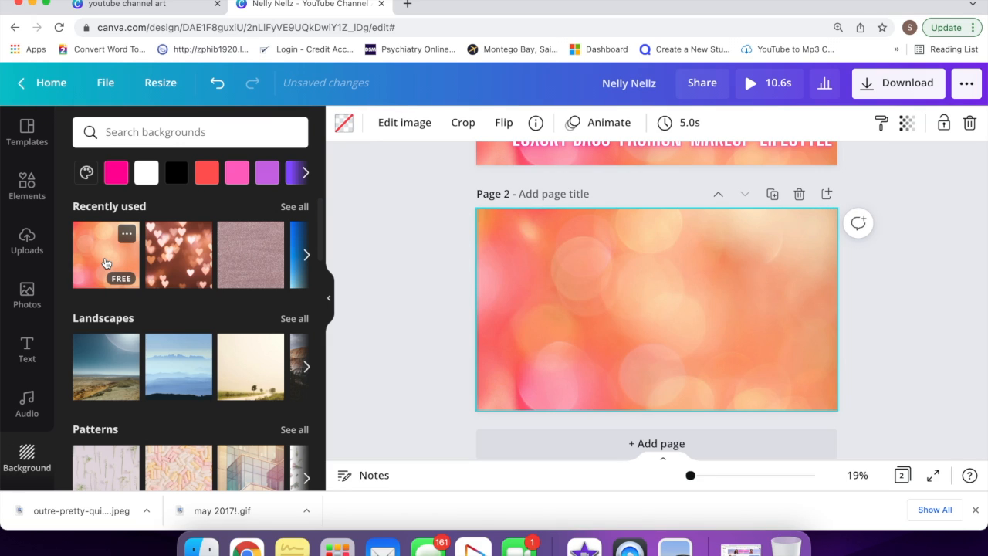
click(29, 193)
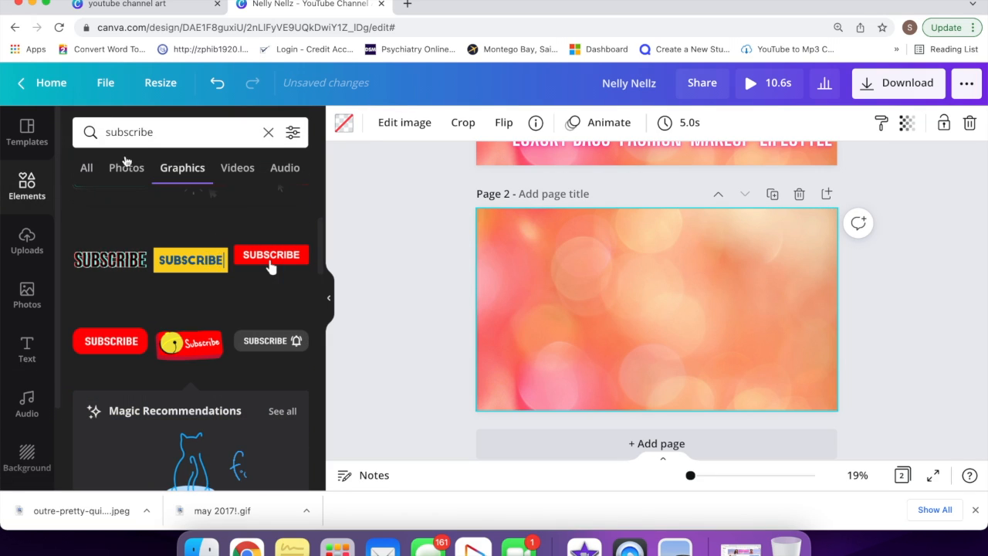
Step: Search graphics for 'hey' and shrink the green HEY graphic into page 2's top-left corner
click(162, 133)
click(162, 133)
double_click(163, 133)
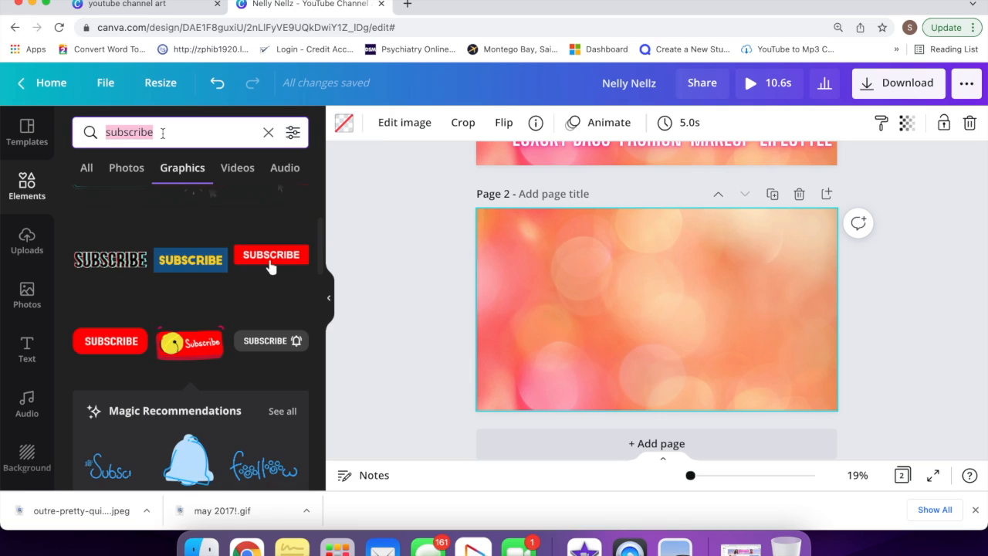
text(hey)
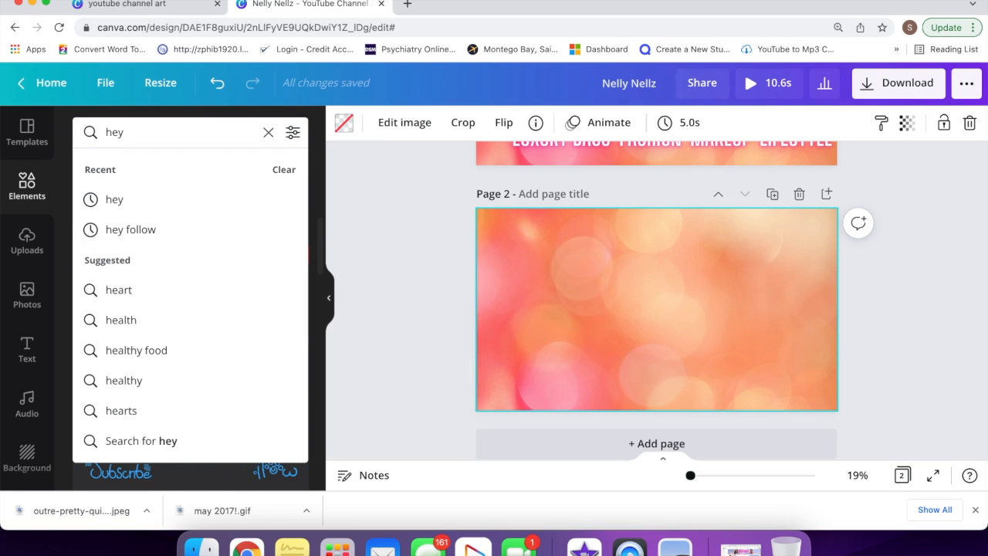
click(117, 201)
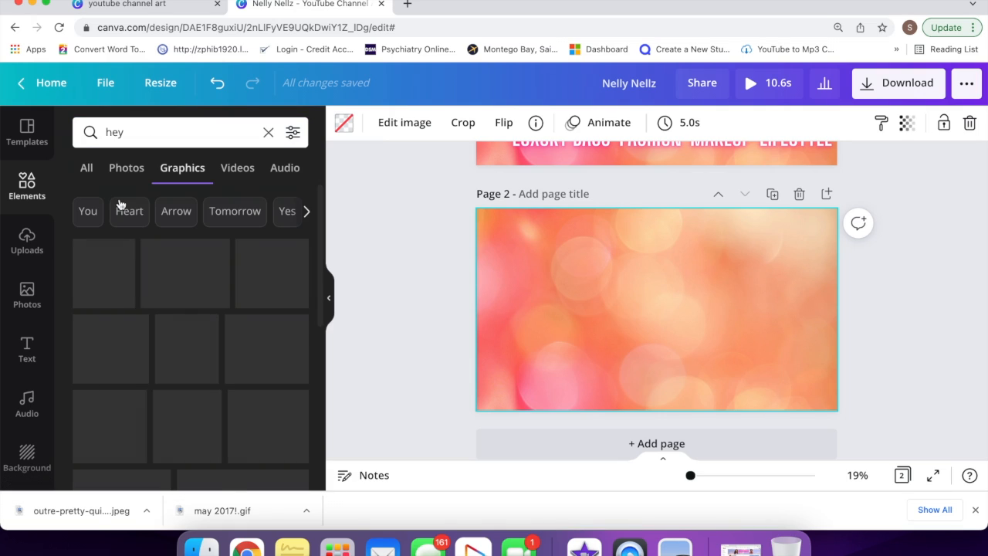
scroll(170, 347, down, 3)
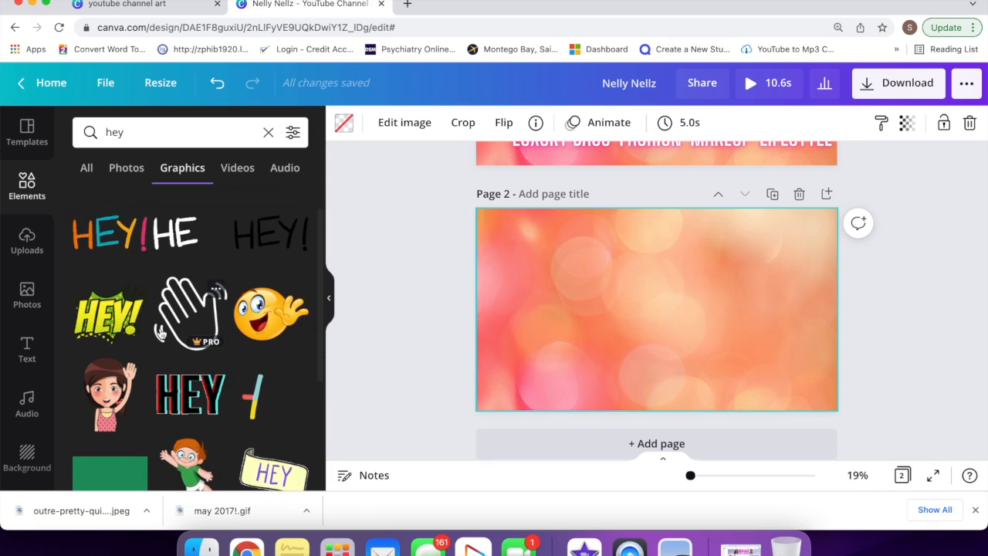
scroll(131, 340, down, 2)
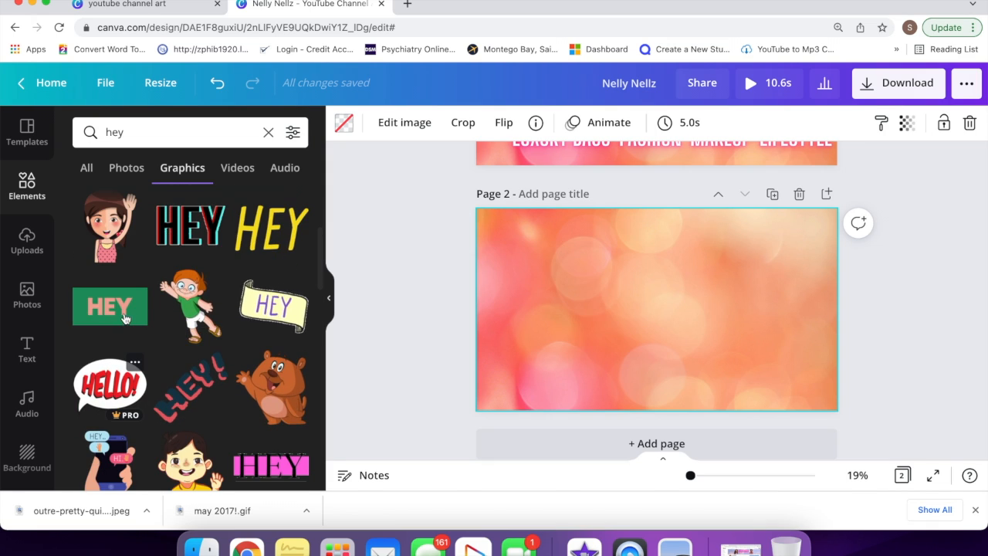
click(124, 317)
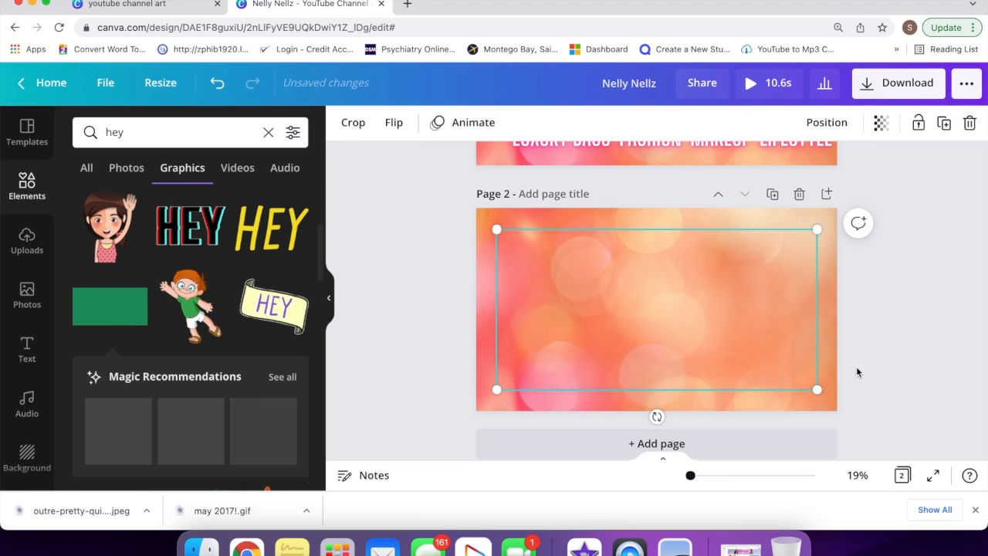
drag(815, 391, 556, 249)
Step: Search graphics for 'foll' and add a shrunken green FOLLOW graphic beside HEY
click(222, 133)
text(follow)
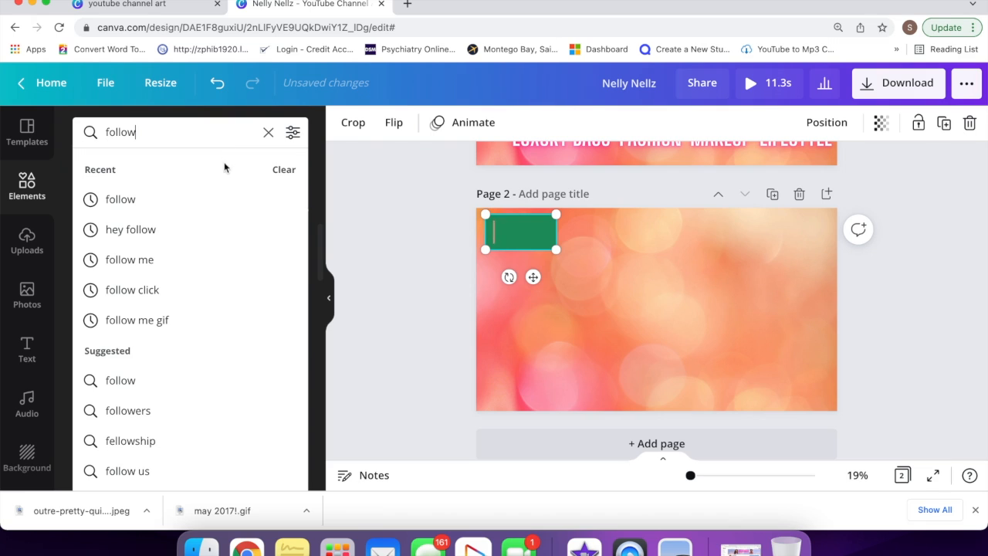
key(Return)
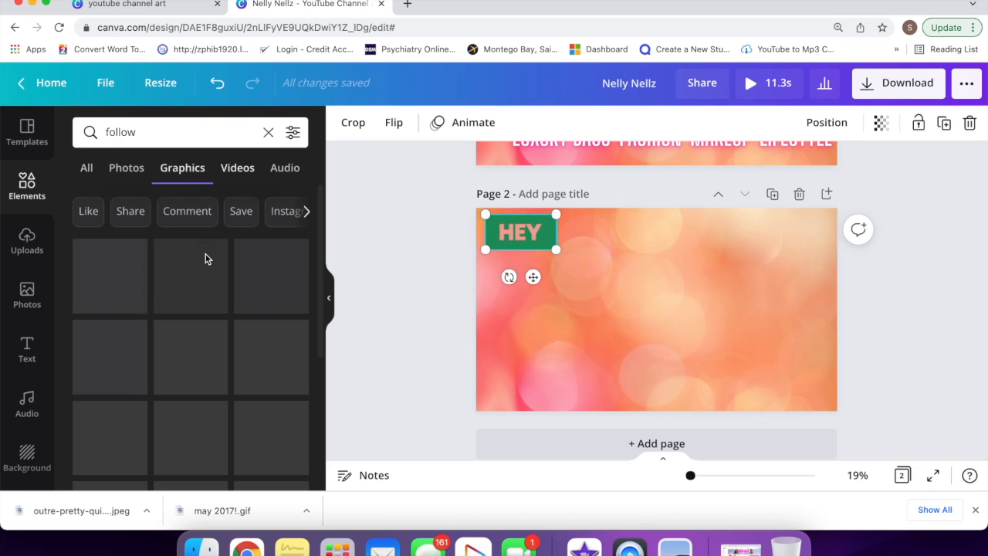
scroll(201, 301, down, 4)
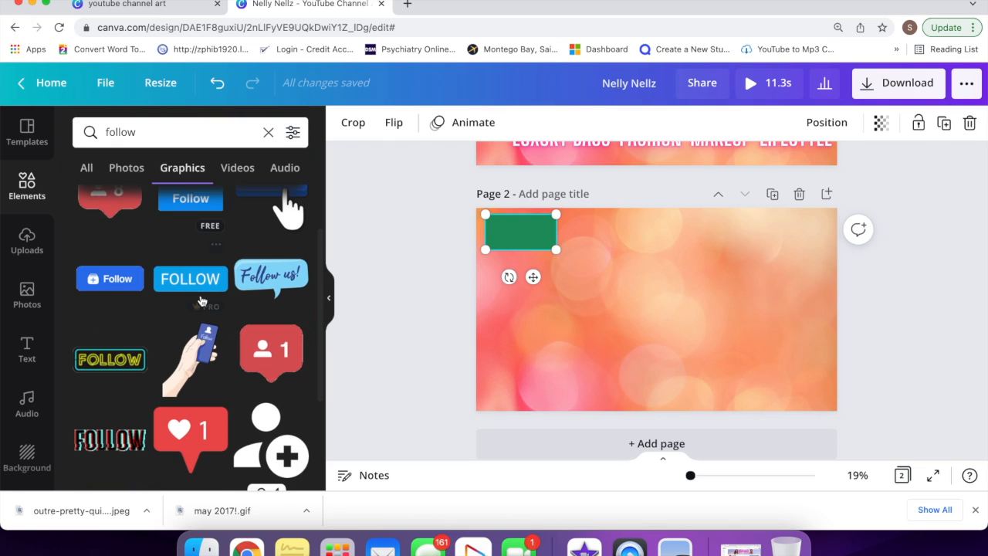
scroll(201, 301, down, 5)
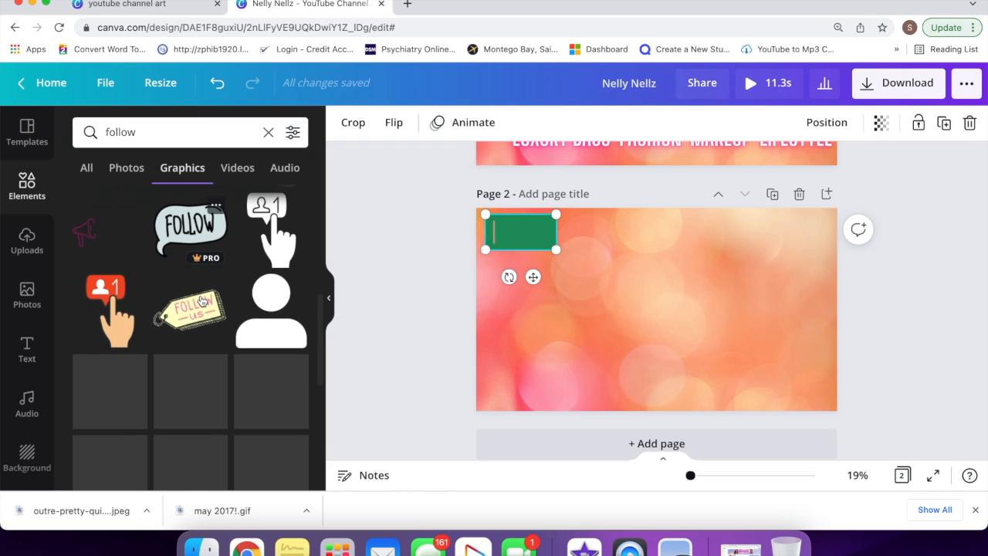
scroll(202, 339, down, 2)
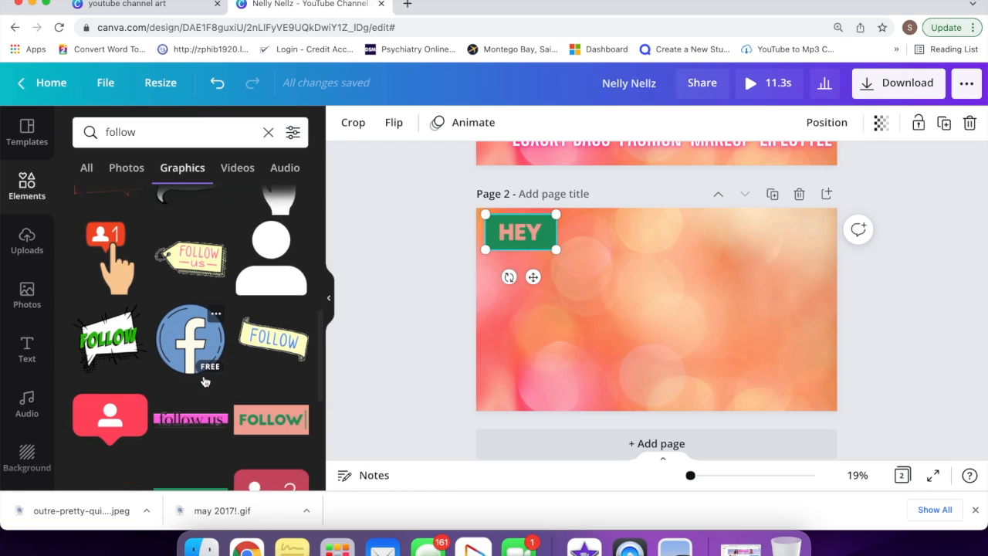
click(262, 409)
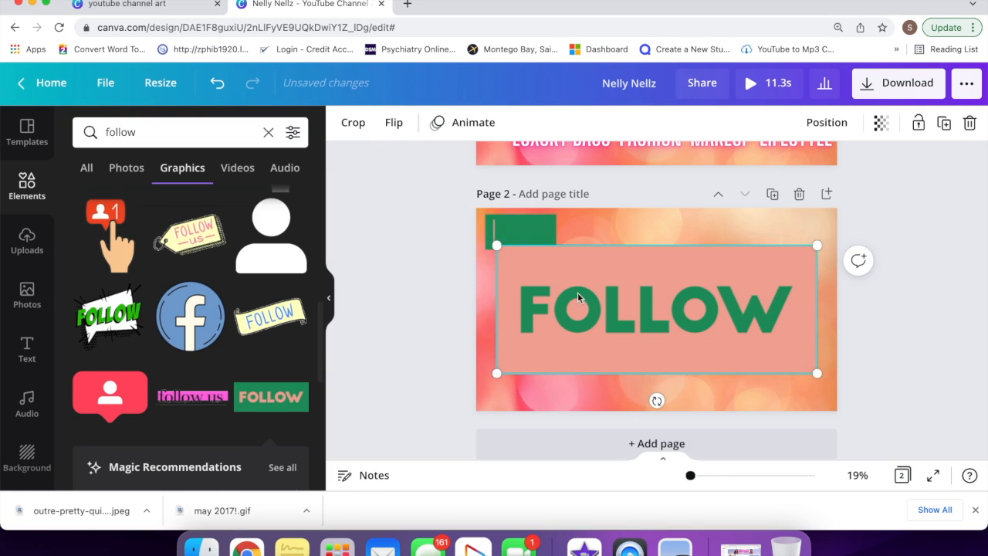
drag(496, 245, 626, 260)
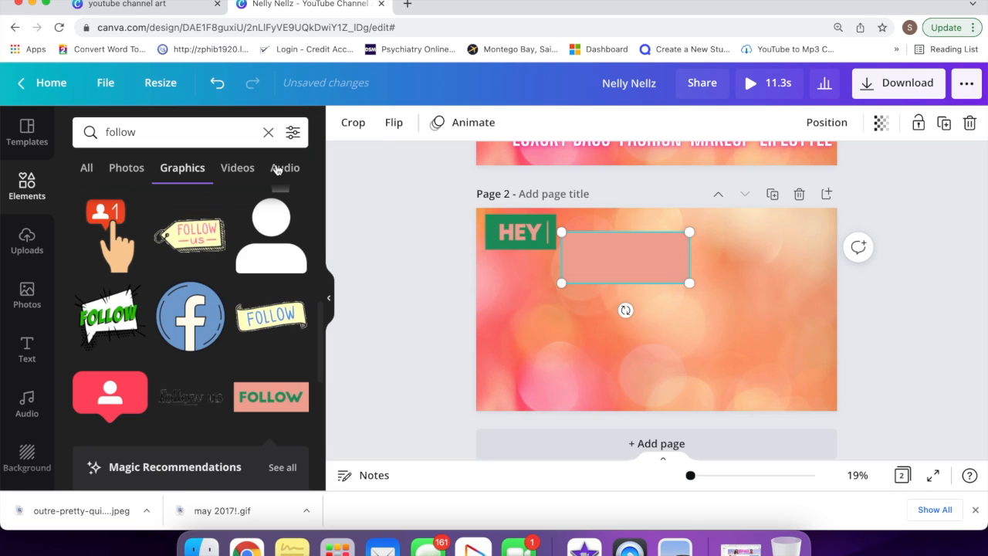
Step: Search 'iphone' and place a black phone graphic at page 2's left edge below HEY
double_click(214, 132)
text(i)
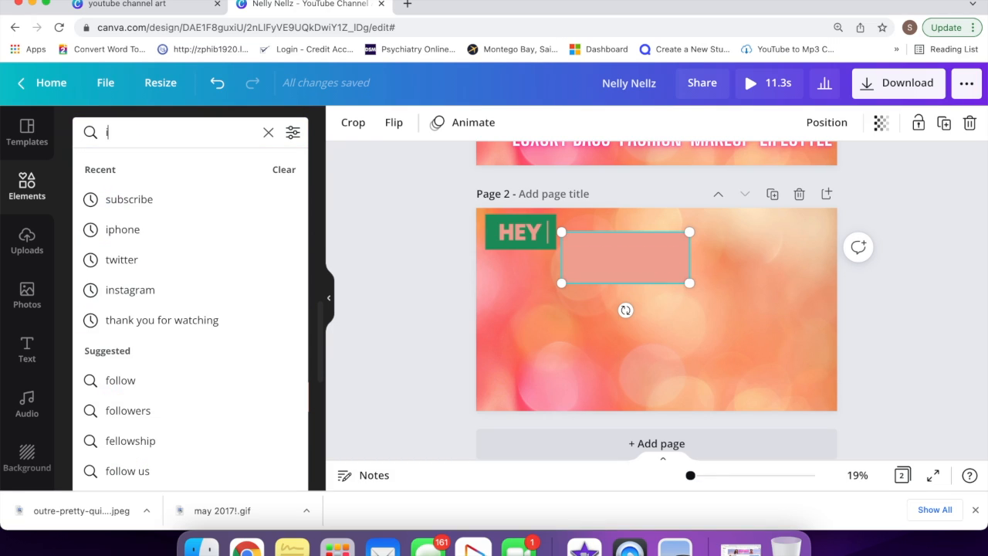
text(phone)
key(Return)
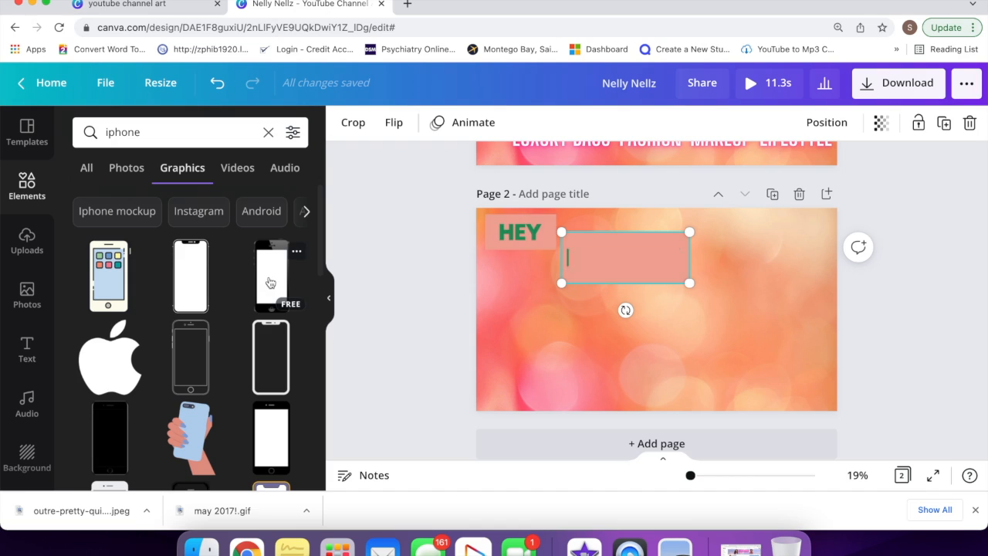
click(270, 282)
drag(662, 328, 571, 396)
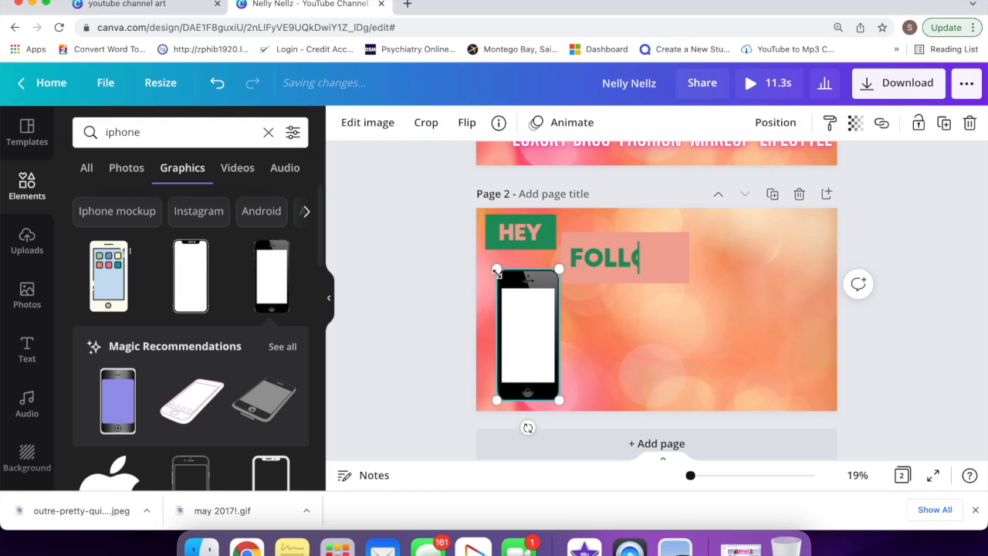
drag(496, 271, 481, 265)
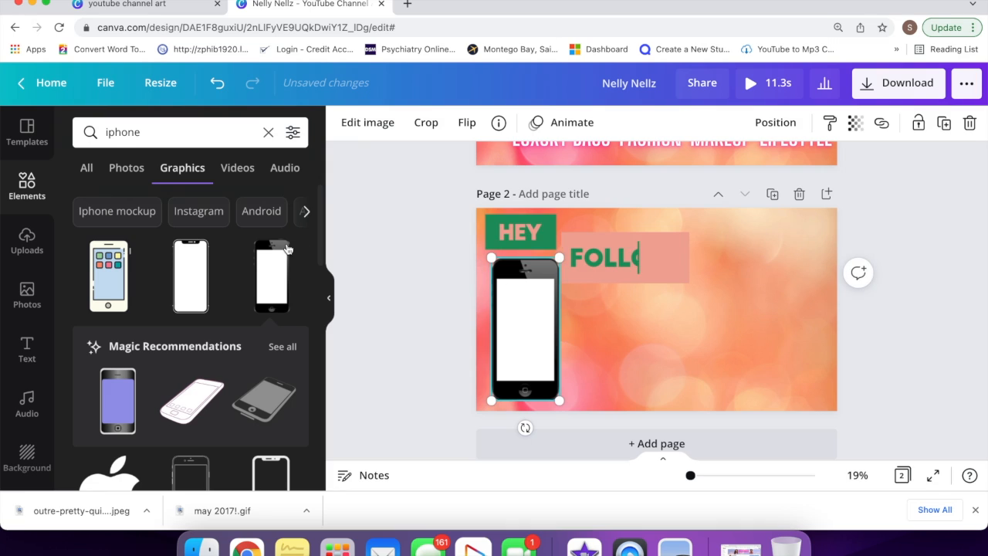
Step: Add the uploaded 10.5s screen-recording video and size it to fill the phone's screen
click(28, 239)
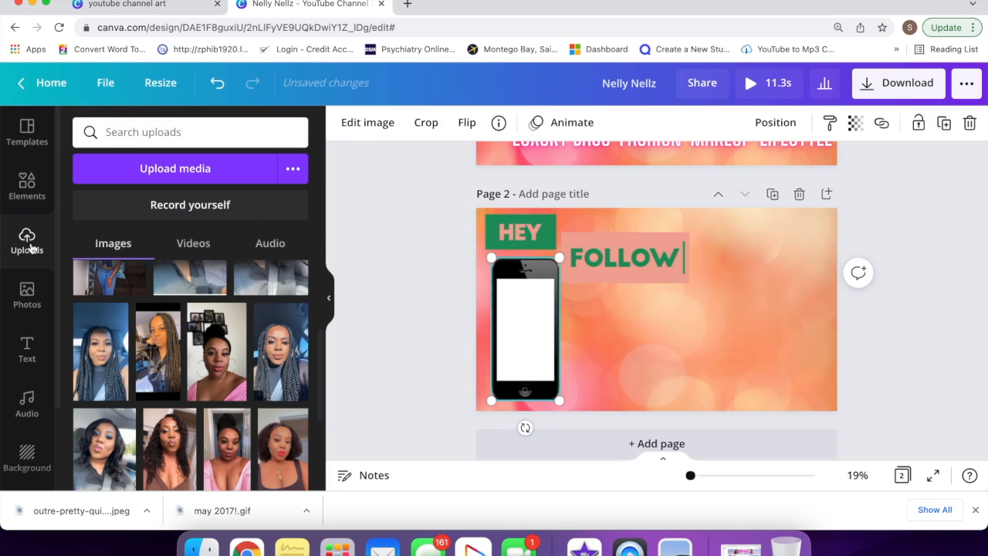
click(189, 246)
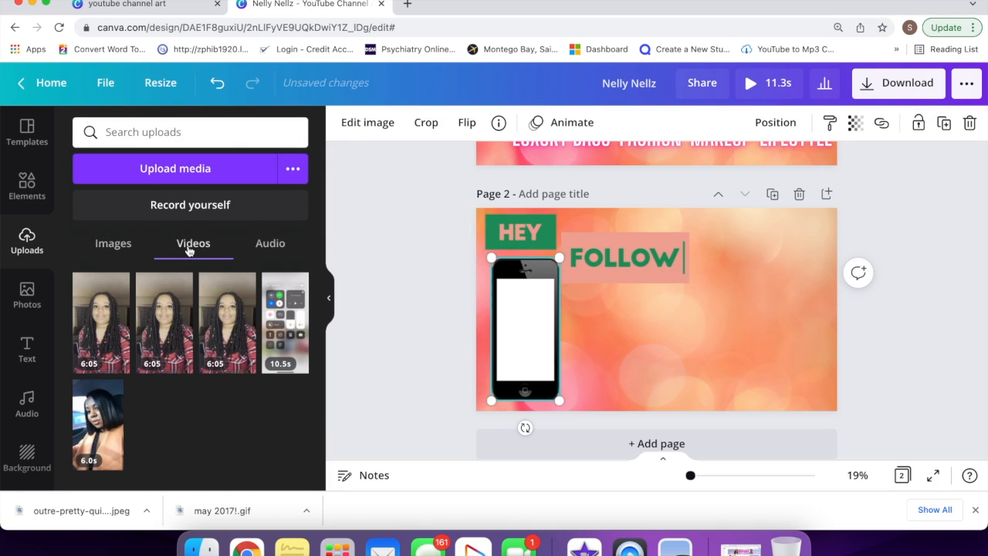
click(283, 307)
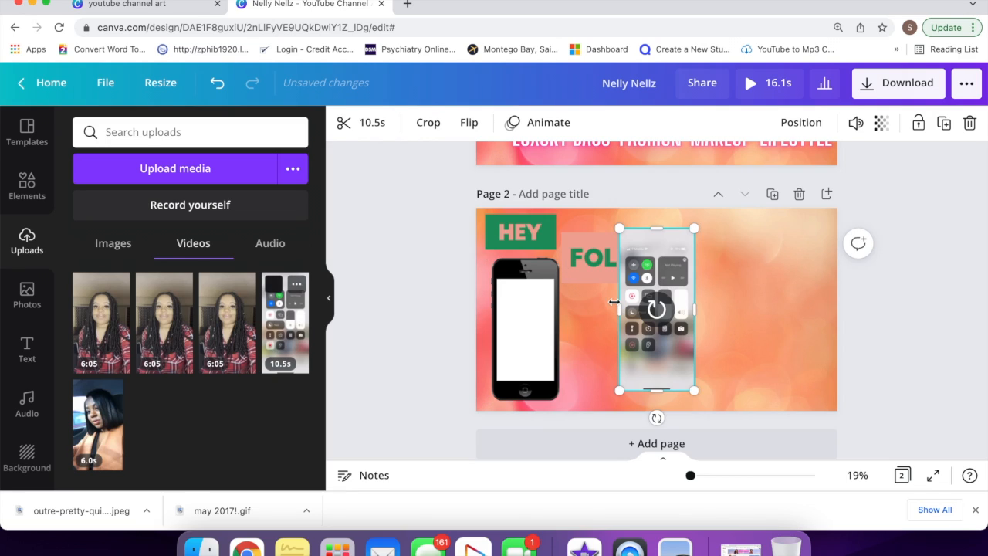
drag(673, 269, 545, 289)
drag(493, 249, 558, 327)
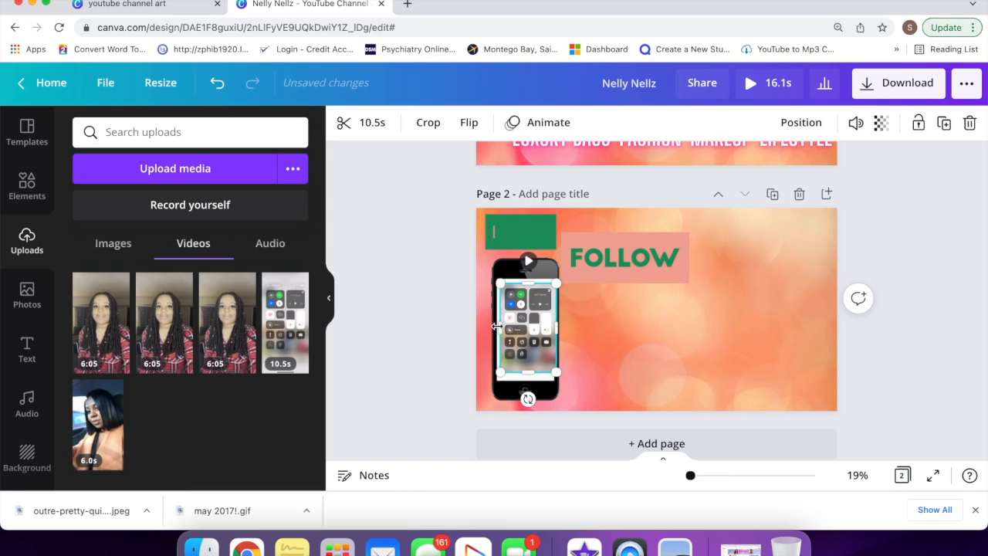
drag(496, 326, 492, 326)
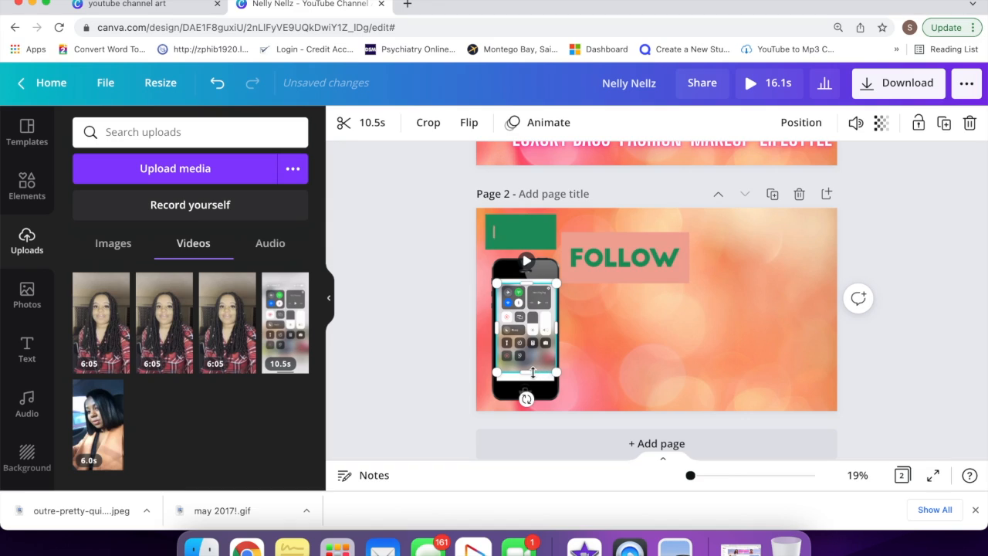
drag(527, 376, 527, 380)
drag(524, 276, 525, 275)
click(593, 328)
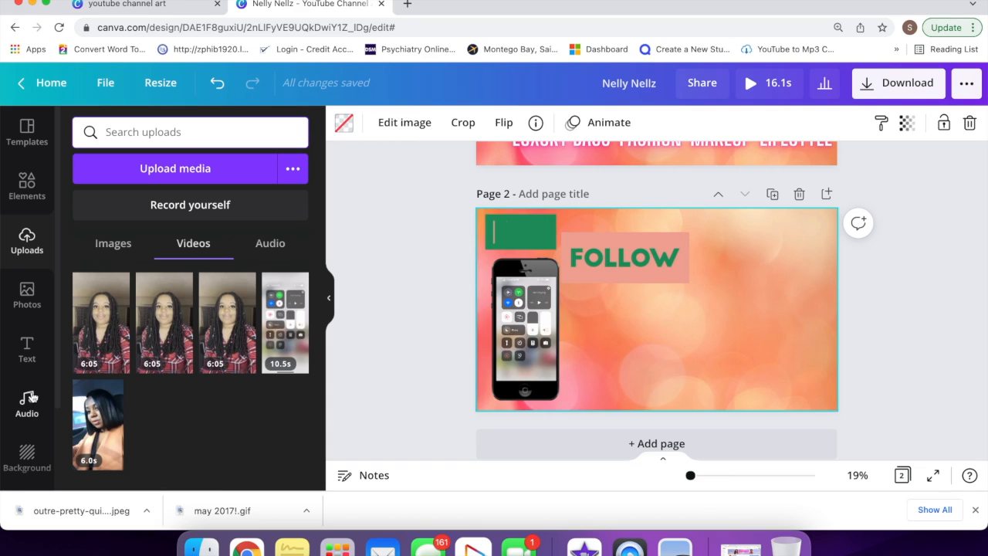
Step: Search Elements for 'instagram', add the gradient Instagram logo to page 2, and shrink it
click(40, 190)
click(159, 127)
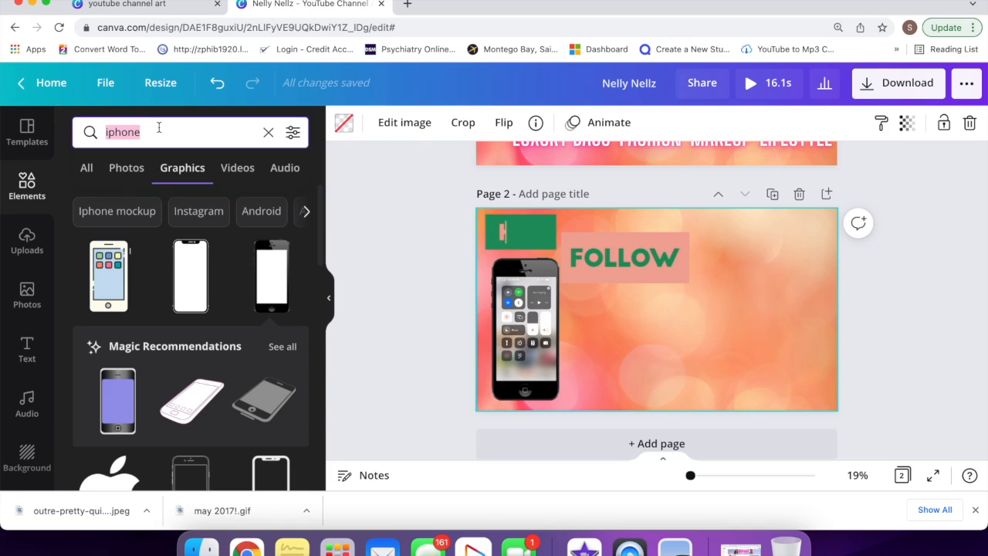
text(instagram)
key(Return)
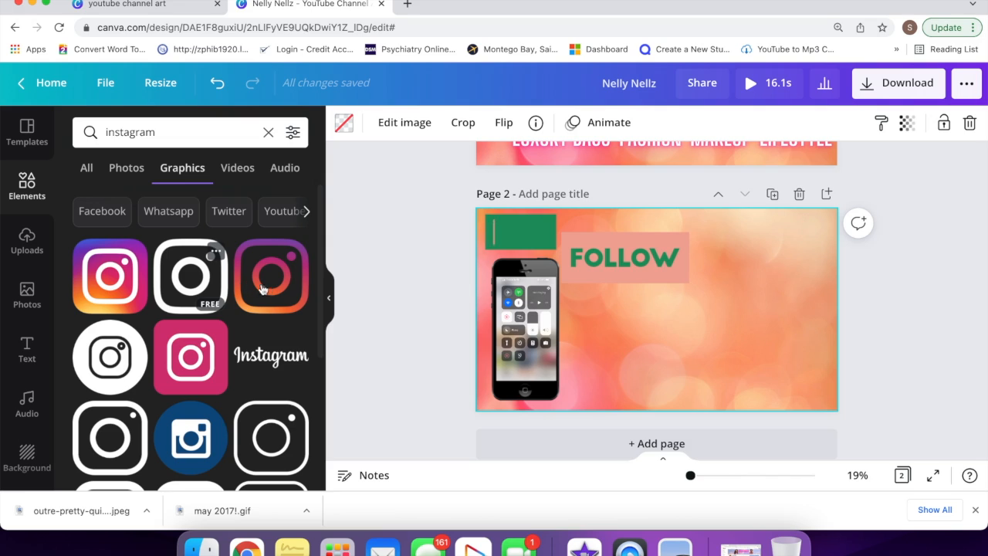
click(267, 290)
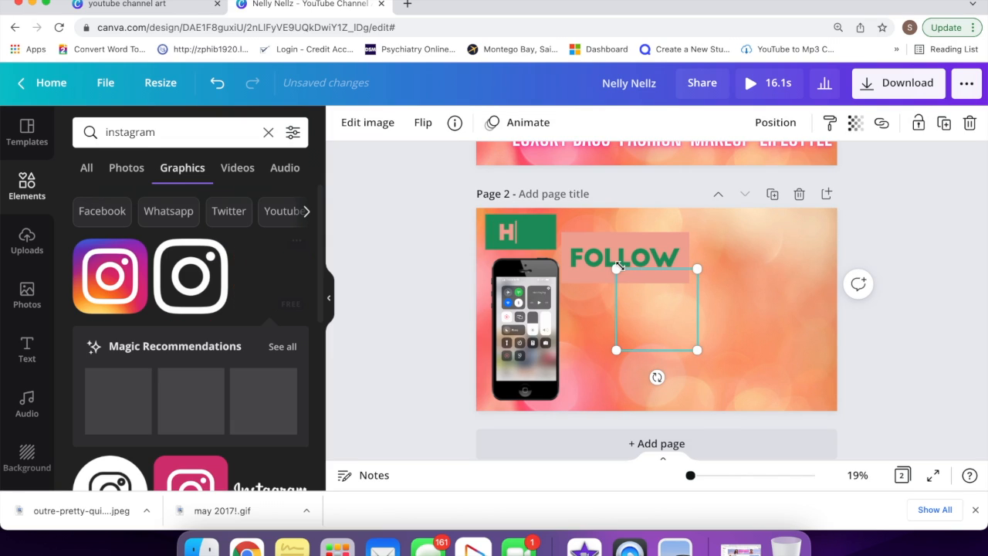
drag(616, 270, 615, 312)
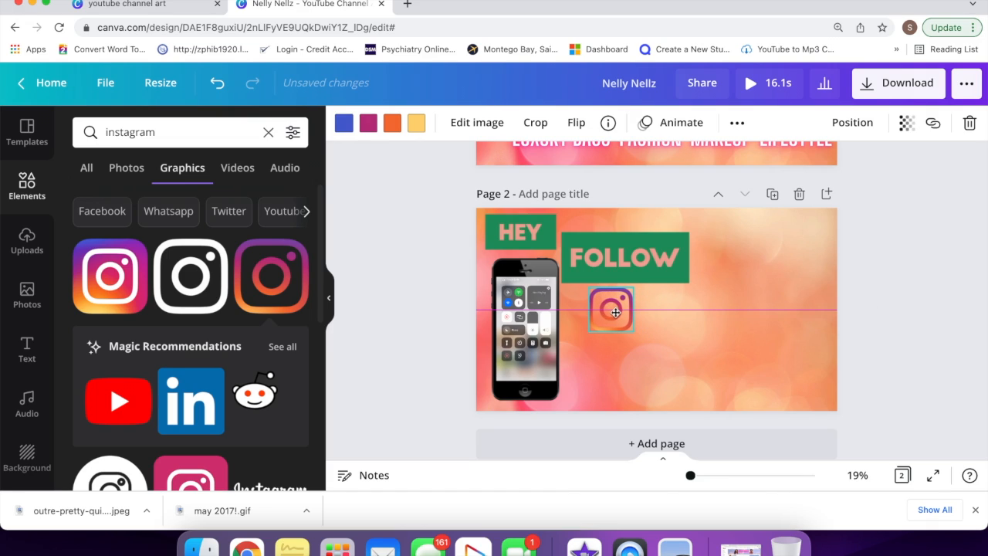
Step: Search for twitter and add the blue square Twitter logo, shrinking it to match the Instagram logo
click(268, 133)
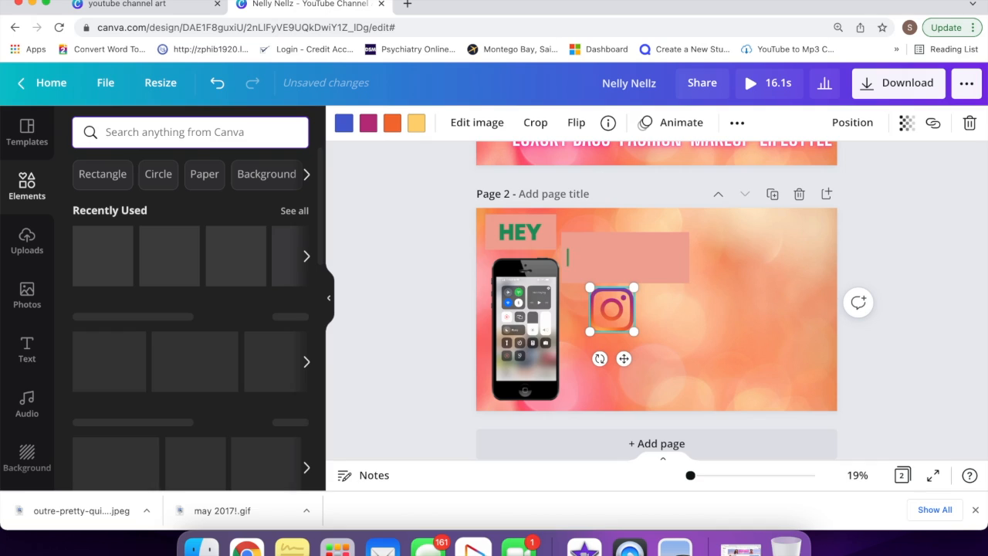
text(tw)
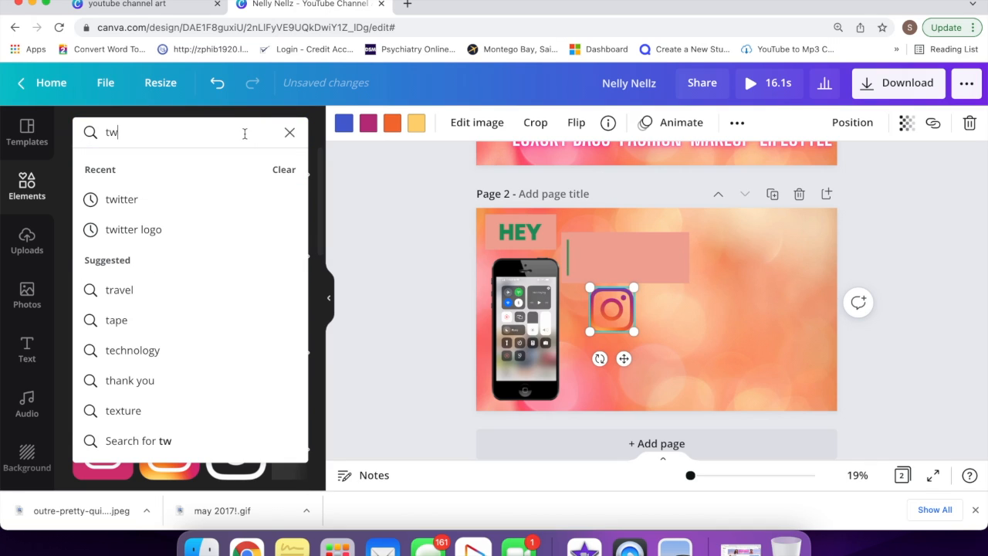
click(175, 202)
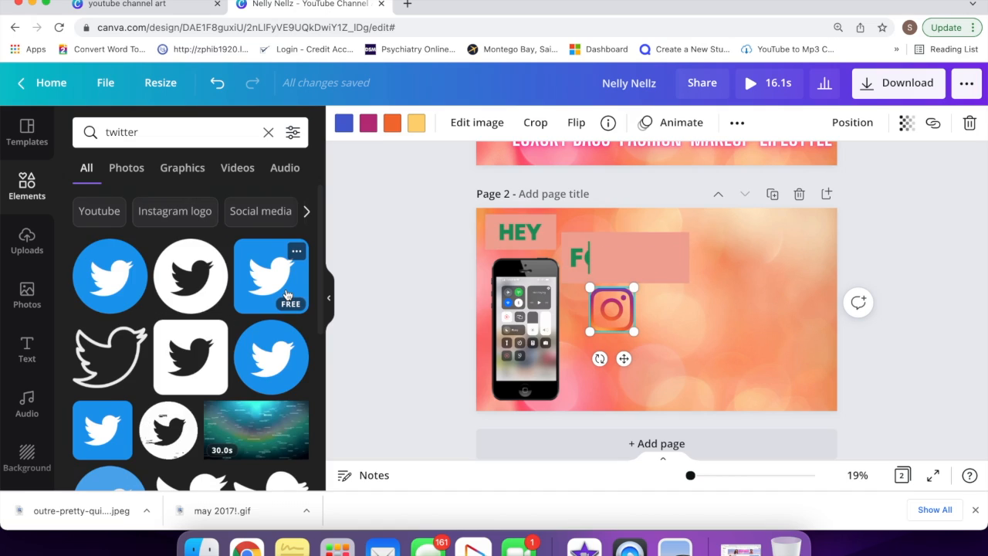
click(271, 276)
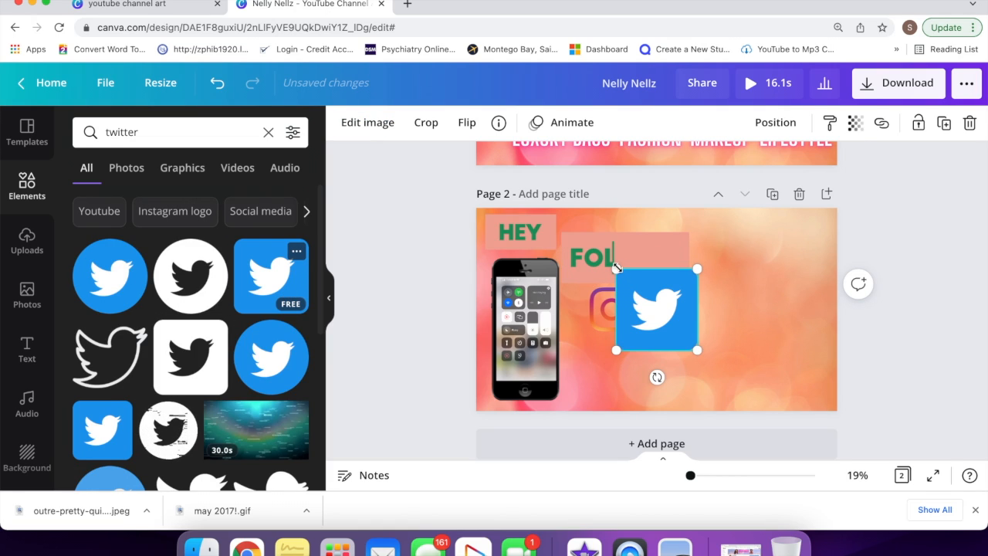
drag(616, 269, 663, 310)
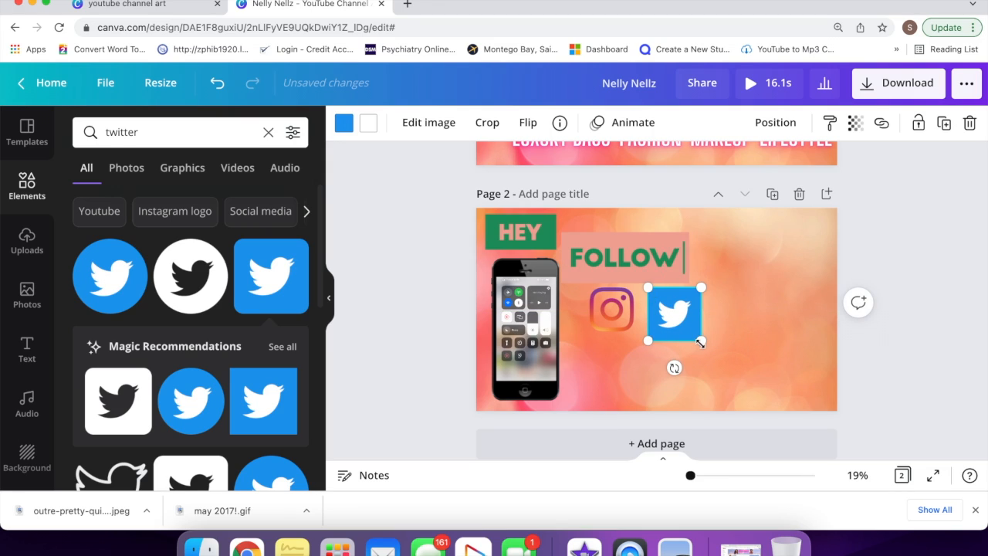
drag(690, 332, 616, 368)
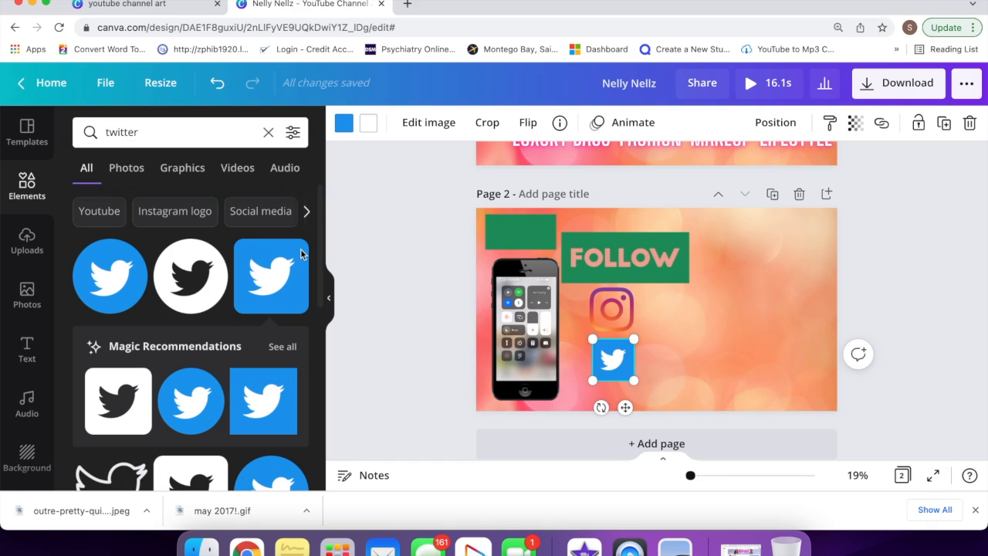
Step: Add the neon GLOW text style and set its font size to 104
click(28, 359)
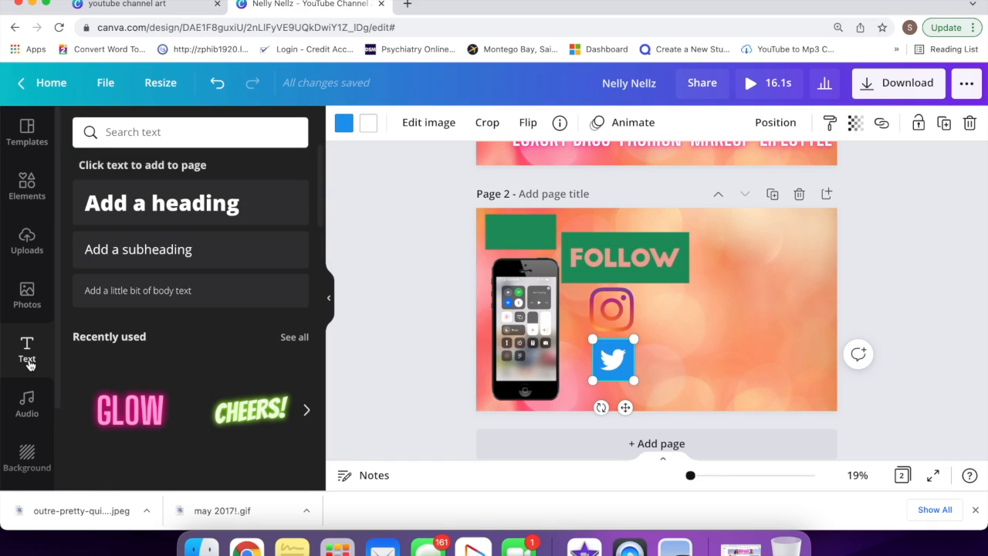
click(135, 407)
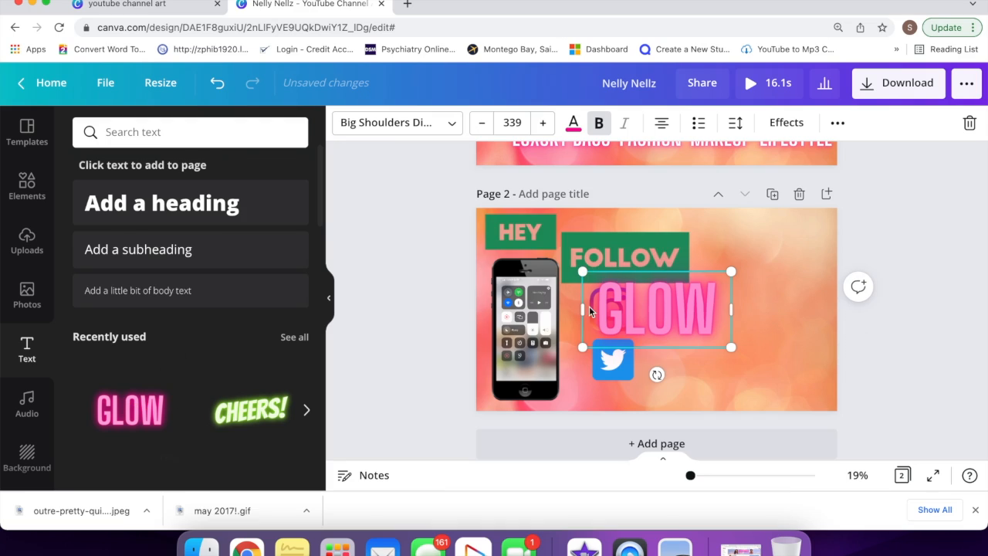
click(512, 122)
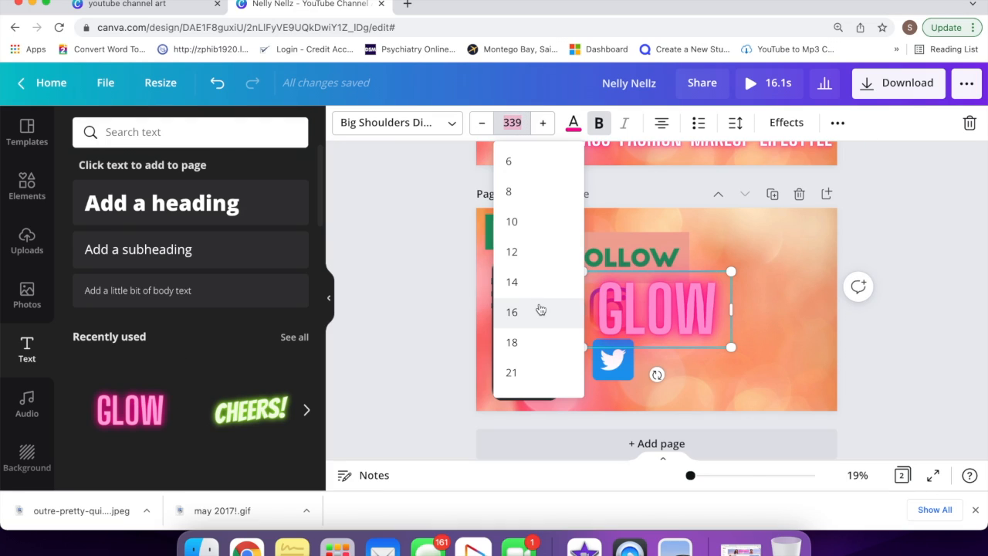
scroll(541, 309, down, 5)
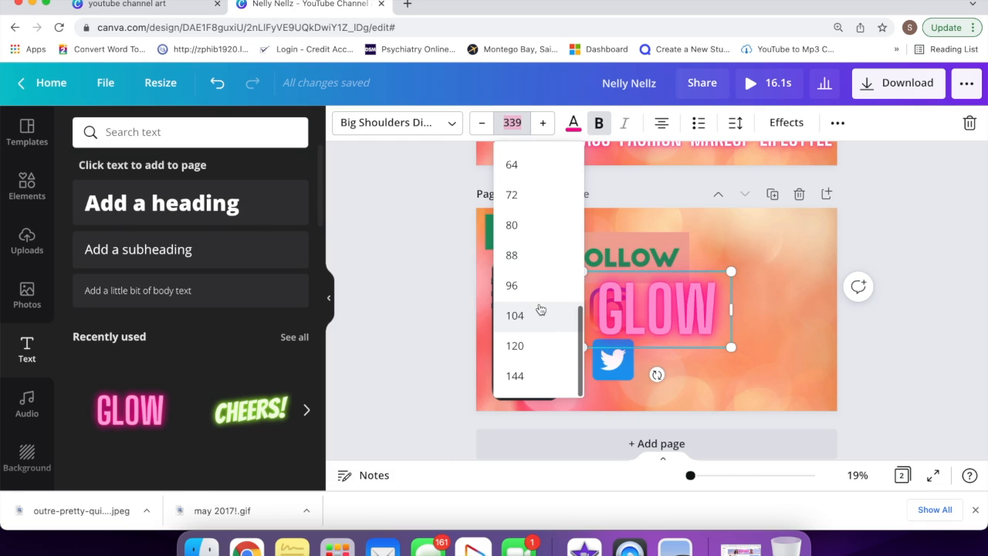
click(542, 315)
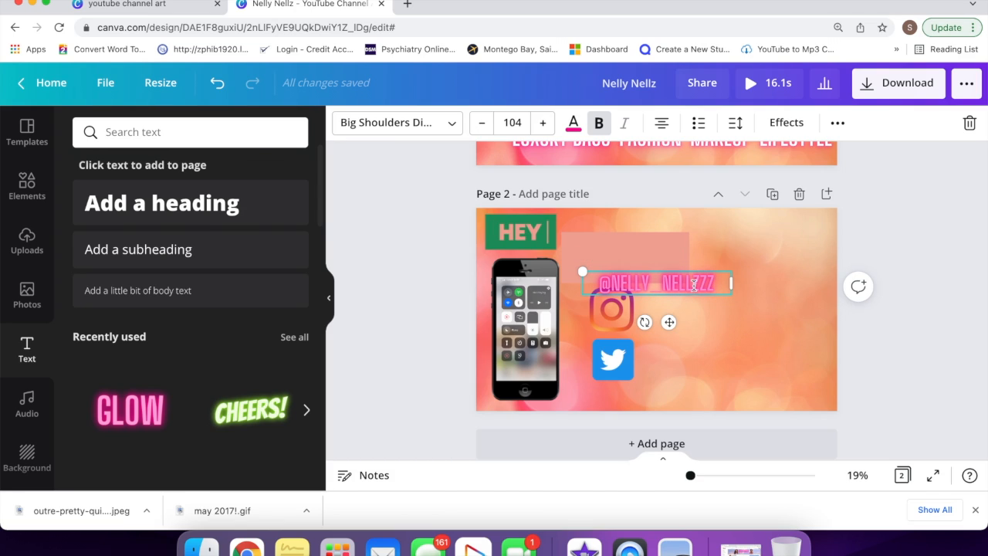
Step: Place the handle text beside the Instagram logo and raise its Neon intensity to 100
drag(667, 322, 711, 347)
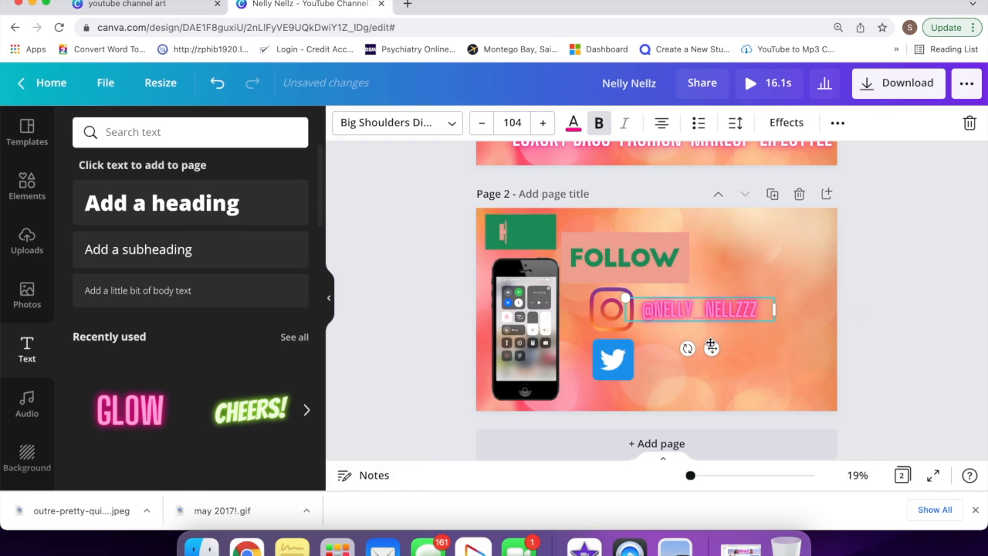
click(785, 122)
scroll(246, 430, down, 2)
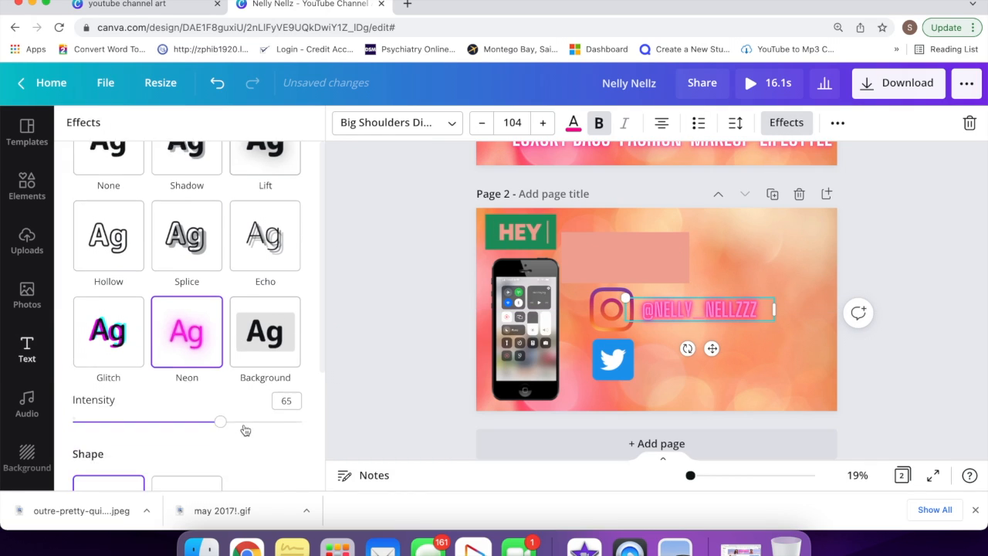
scroll(246, 430, down, 2)
drag(221, 345, 336, 359)
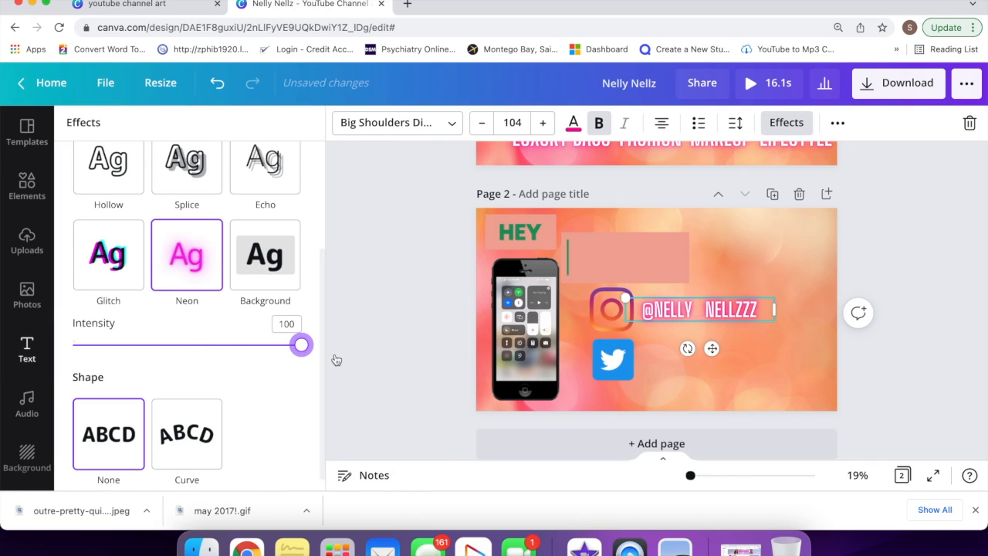
click(655, 357)
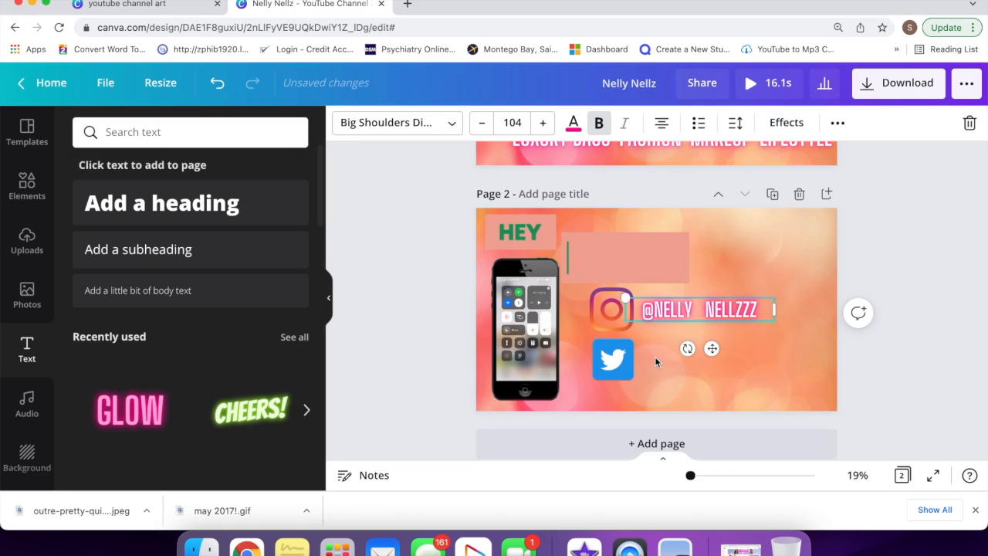
click(655, 361)
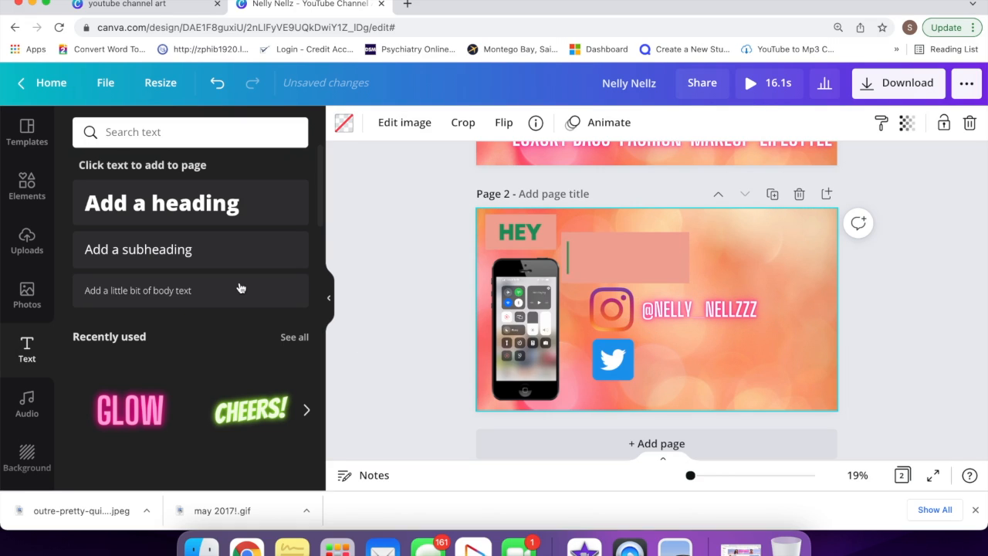
Step: Add another neon GLOW text at size 120 beside the Twitter logo
click(130, 409)
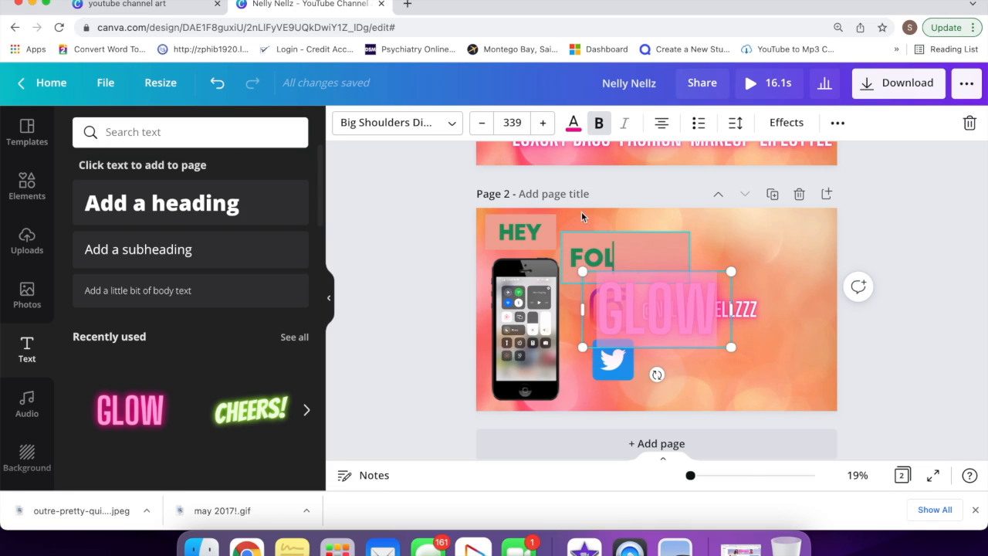
click(511, 122)
scroll(536, 313, down, 3)
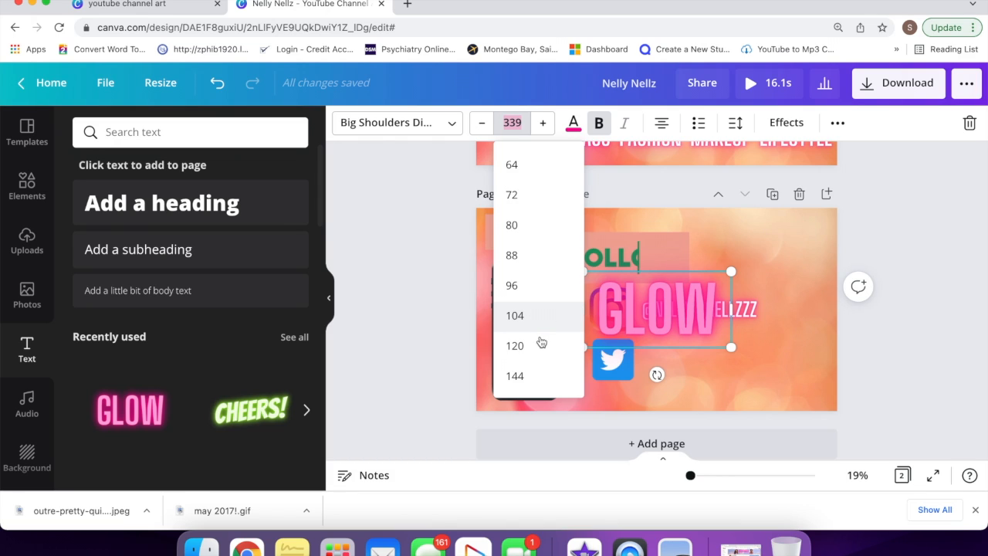
click(541, 345)
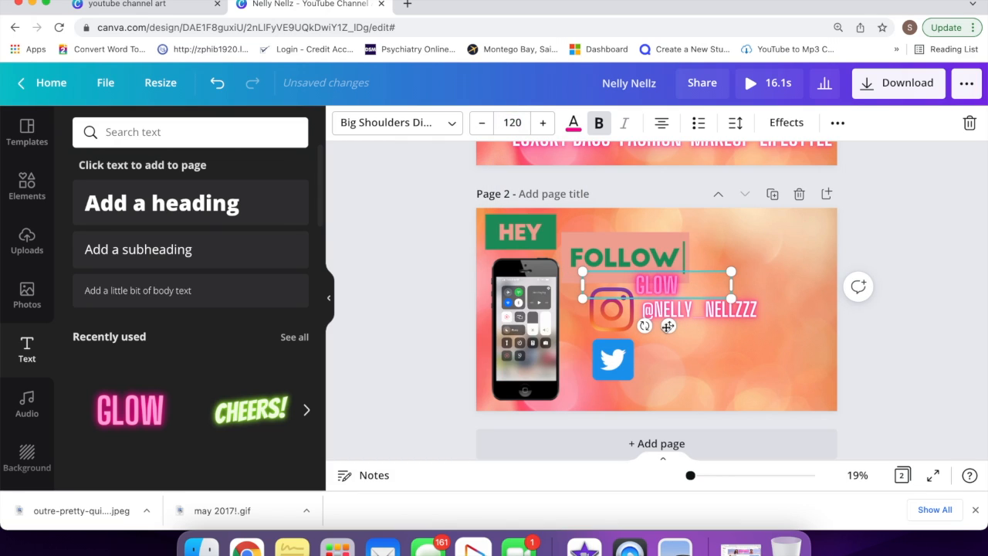
drag(667, 325, 702, 400)
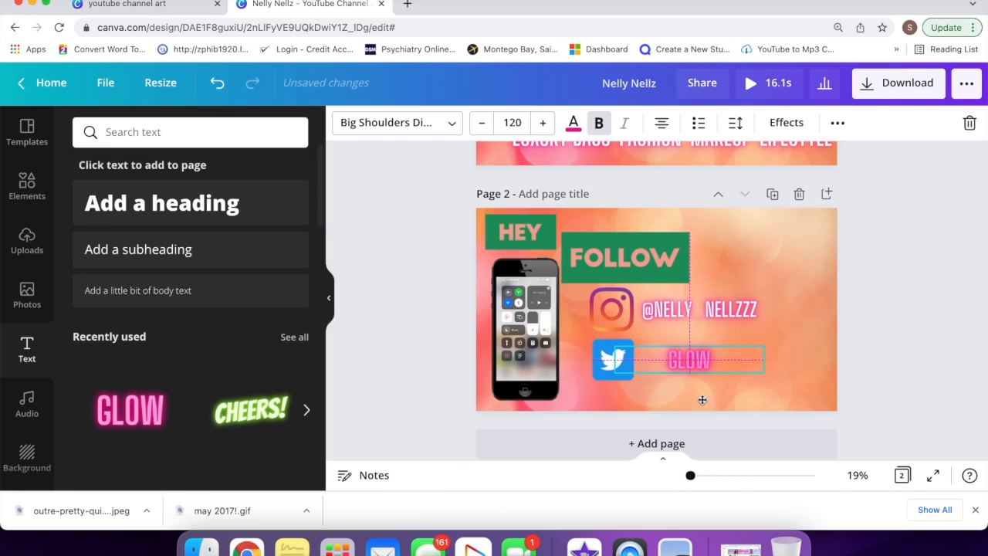
Step: Replace the GLOW wording with the Twitter handle, align it, and set Neon intensity to 100
double_click(695, 351)
text(@)
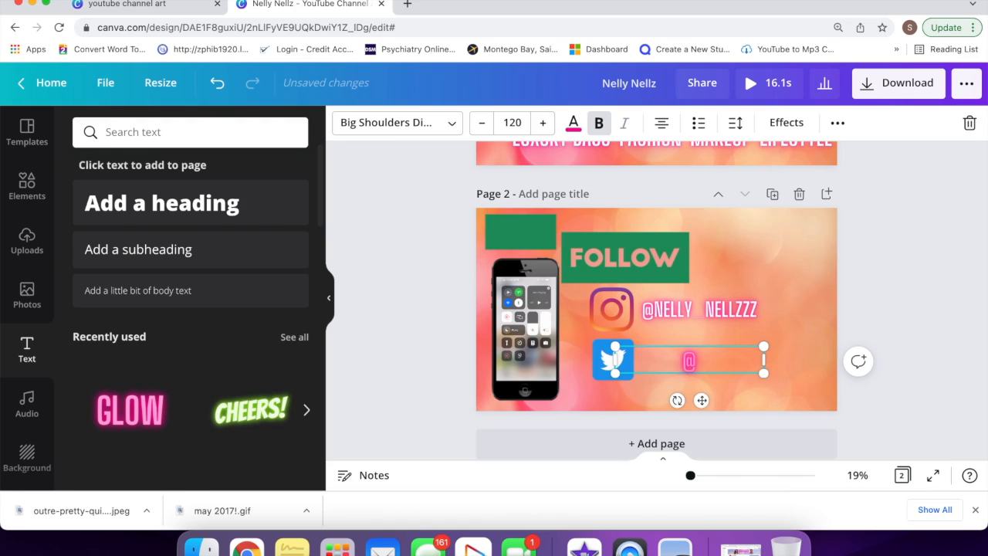
text(SUNKISSEDBABYY)
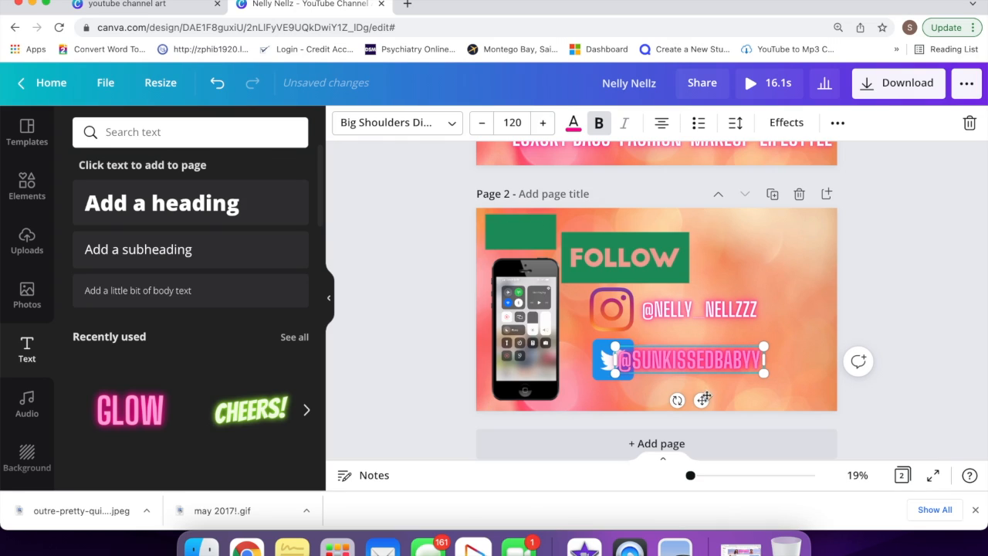
drag(713, 398, 720, 397)
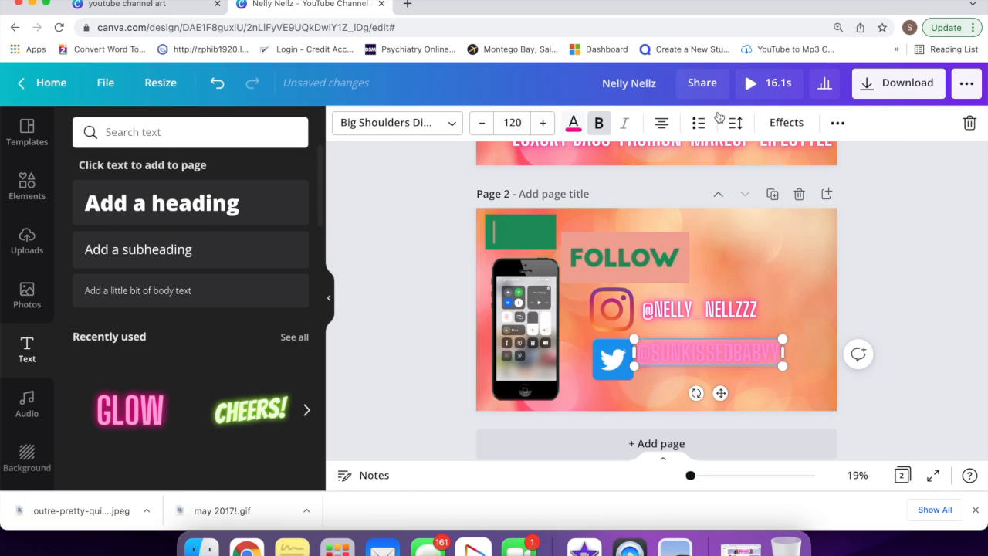
click(784, 124)
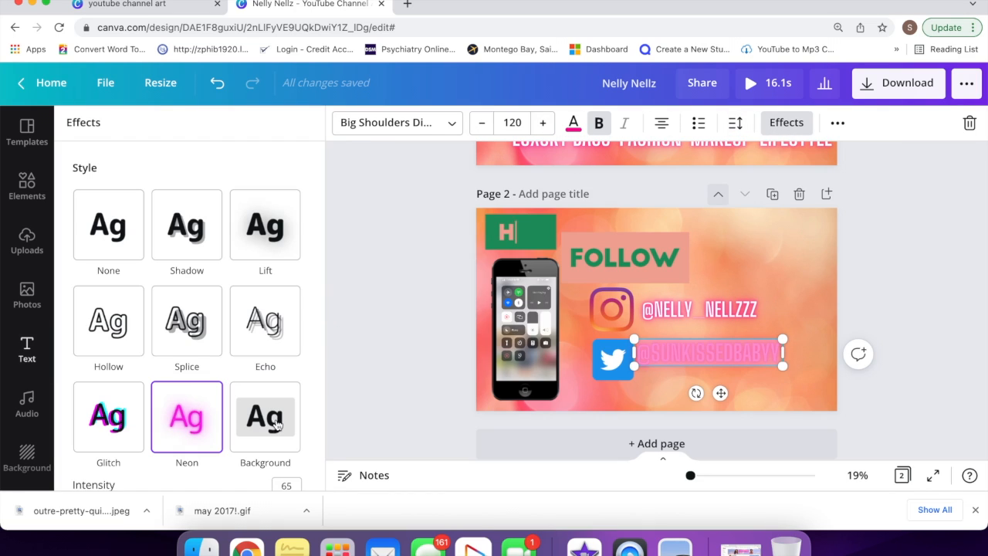
scroll(226, 413, down, 3)
drag(222, 404, 355, 427)
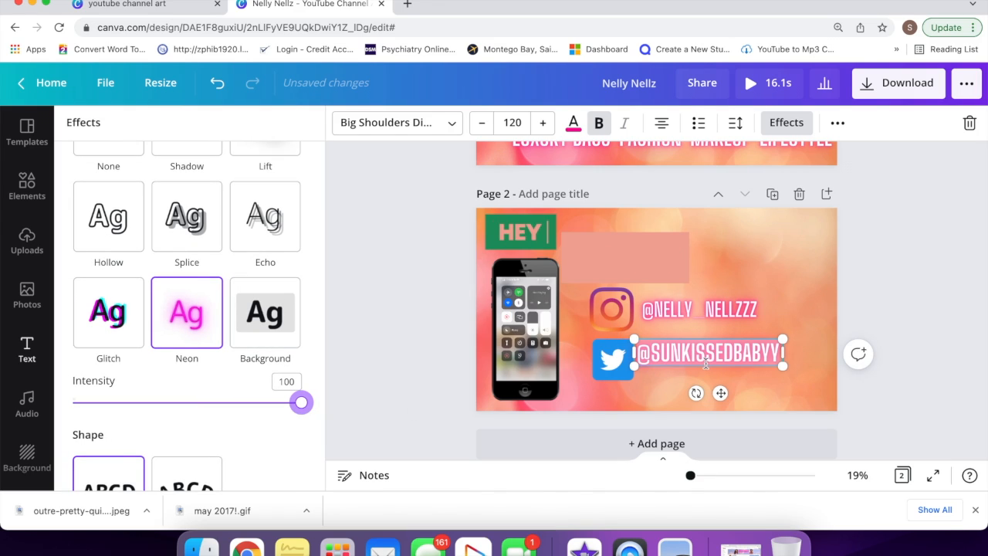
Step: Change the Instagram handle text to font size 120
click(723, 312)
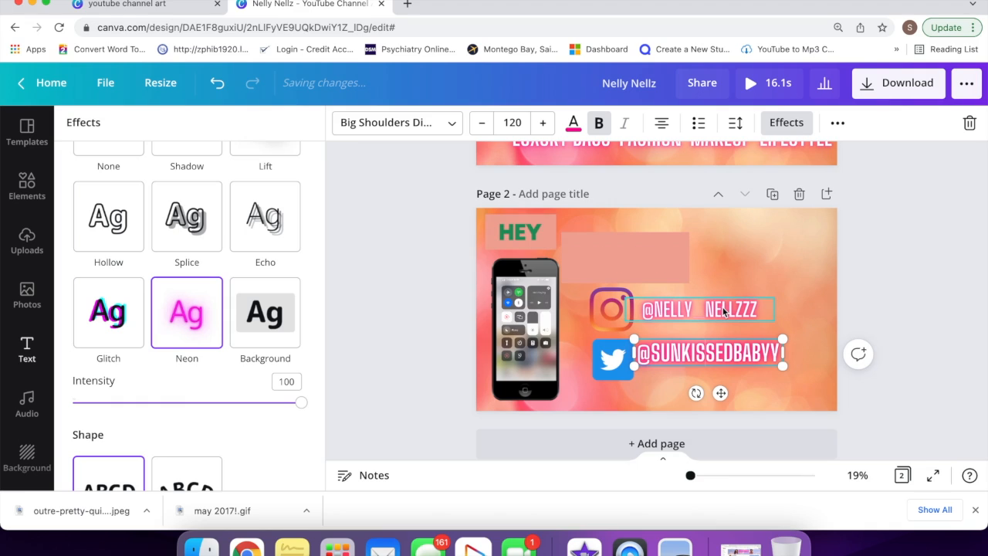
click(525, 119)
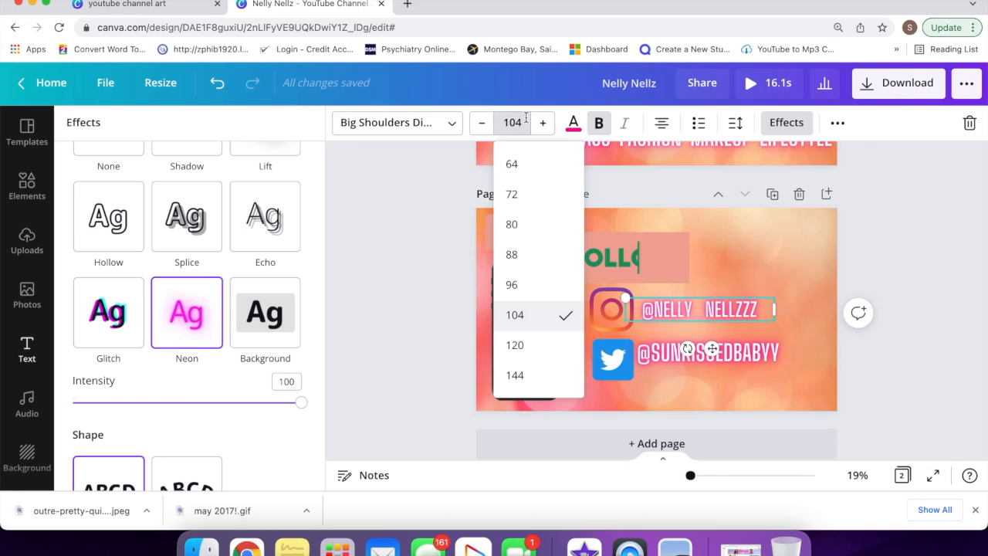
click(542, 346)
click(676, 370)
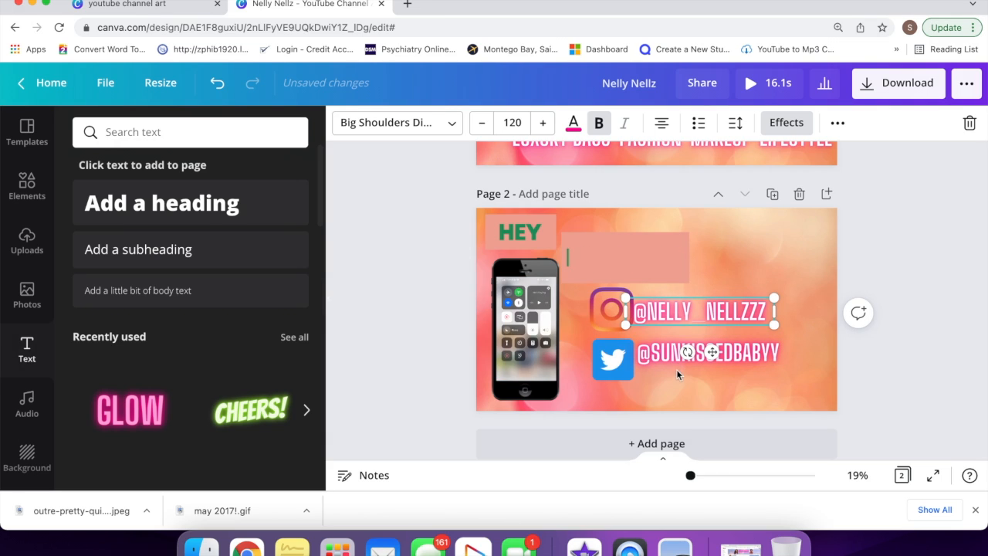
click(733, 274)
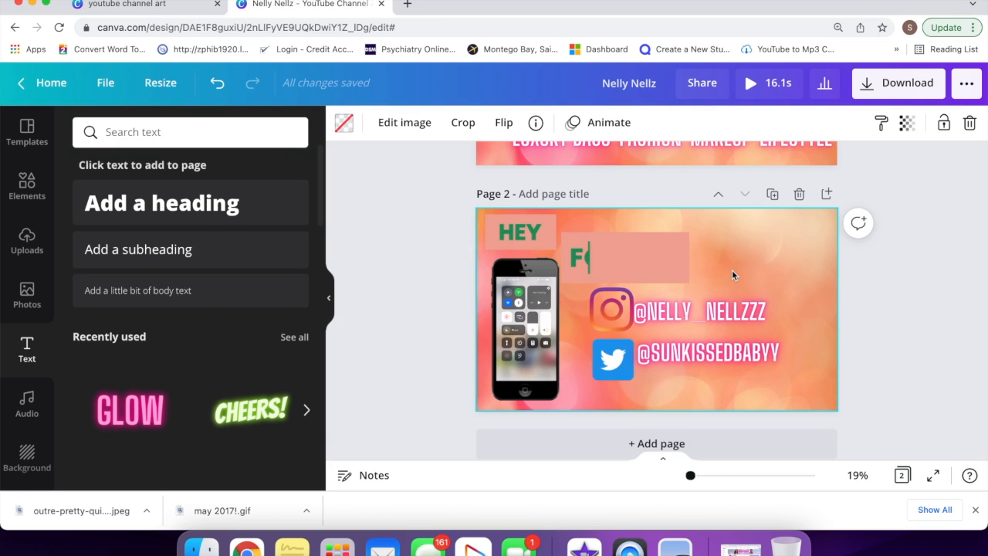
Step: On page 1, try the Rise page animation, then replace it with Breathe from the Basic row
scroll(733, 274, up, 3)
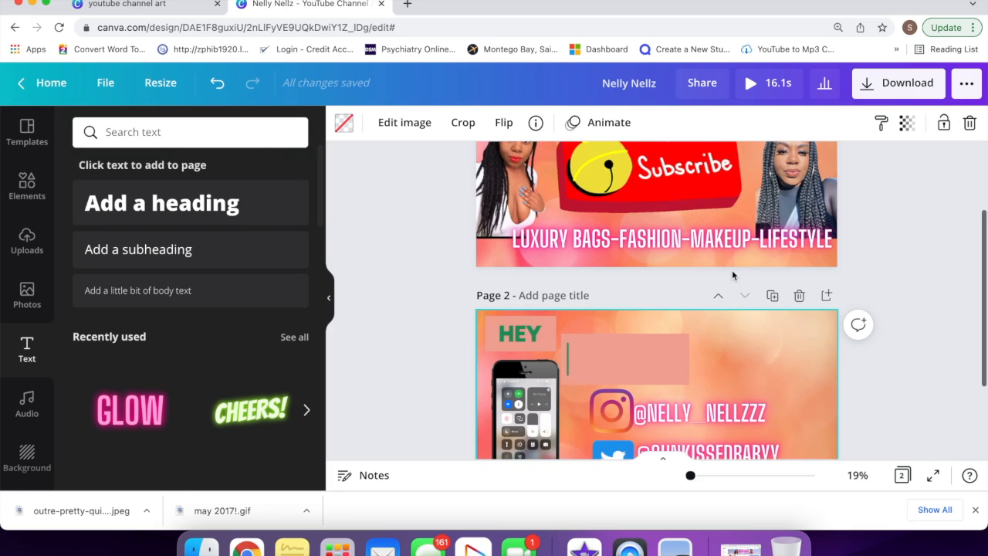
scroll(732, 272, up, 2)
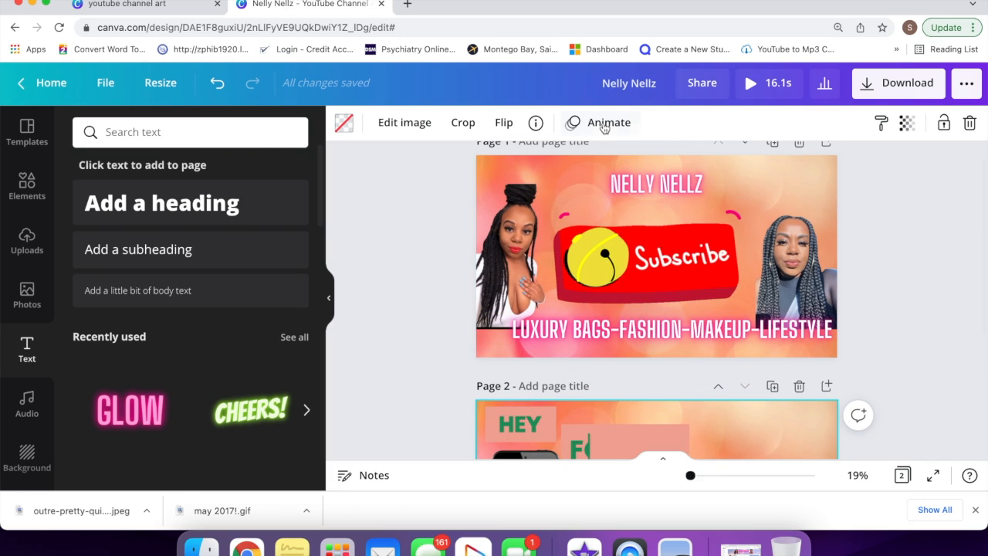
click(605, 125)
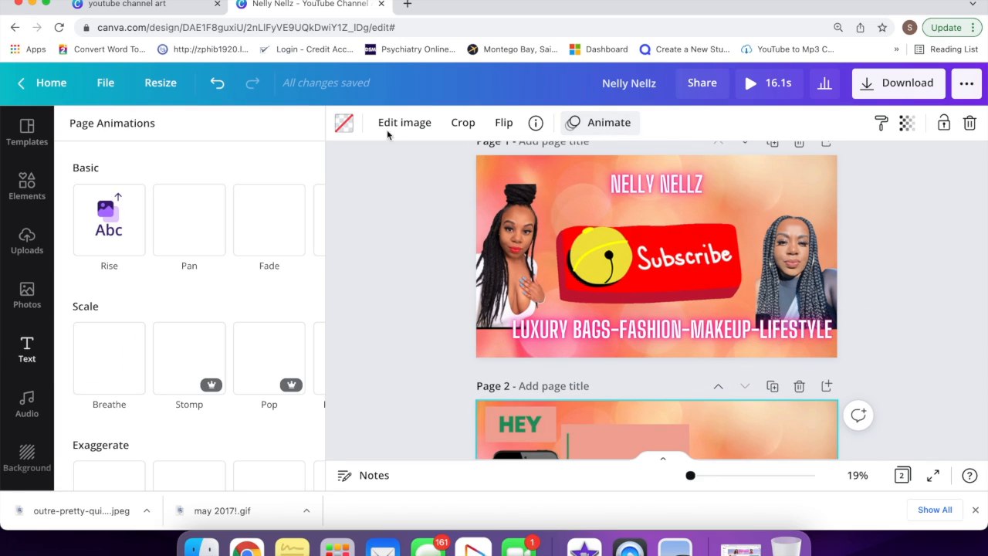
click(121, 227)
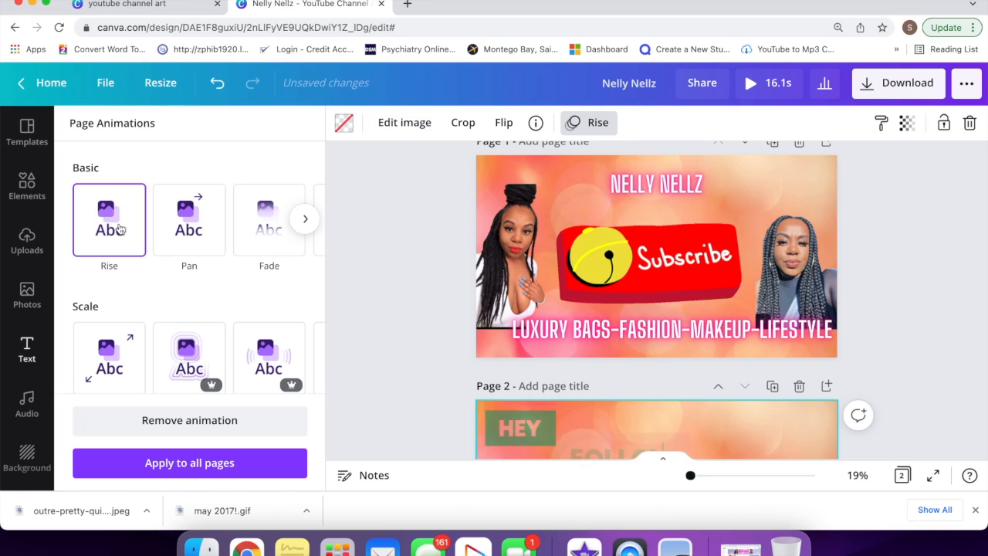
click(305, 219)
click(304, 220)
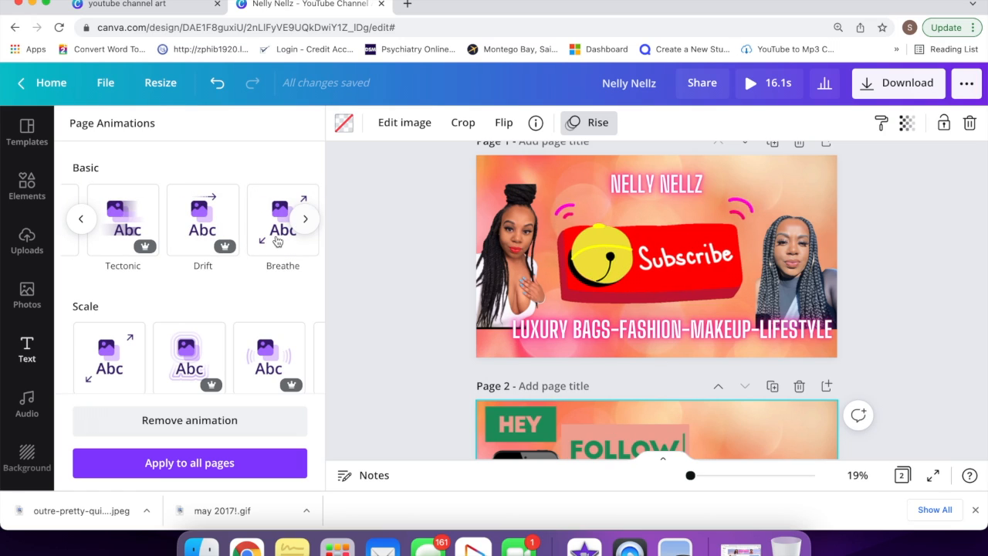
click(278, 242)
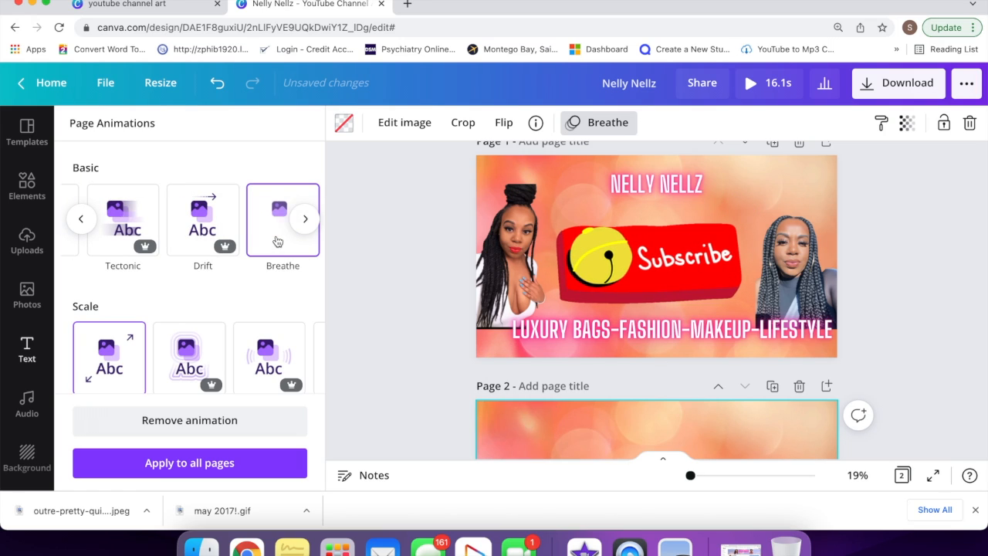
click(505, 195)
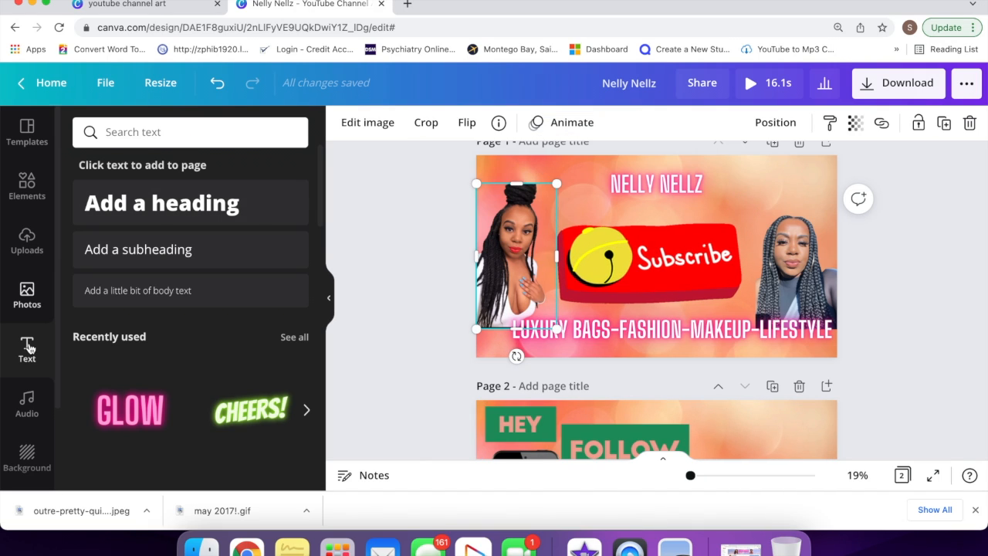
Step: Give the left photo on page 1 the Pan photo animation
click(566, 122)
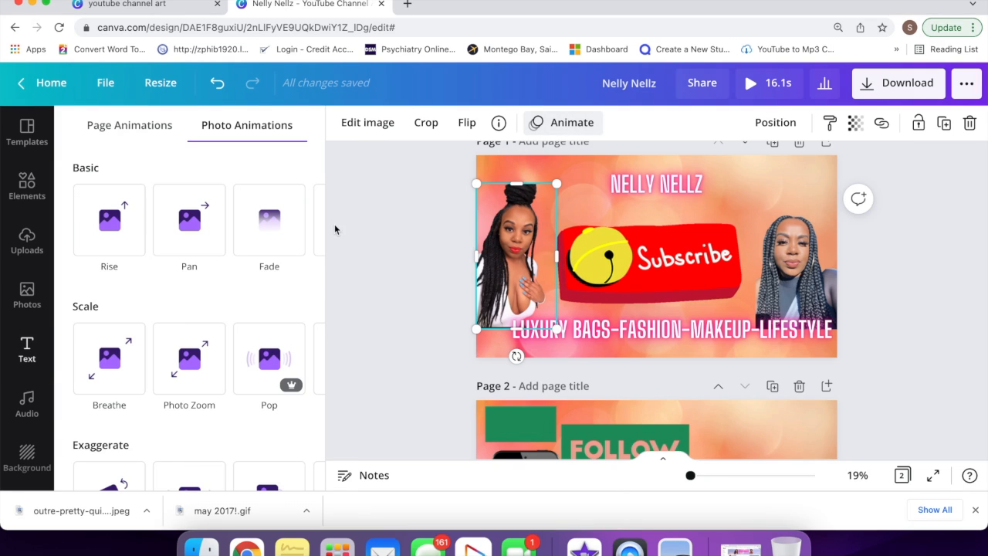
click(189, 241)
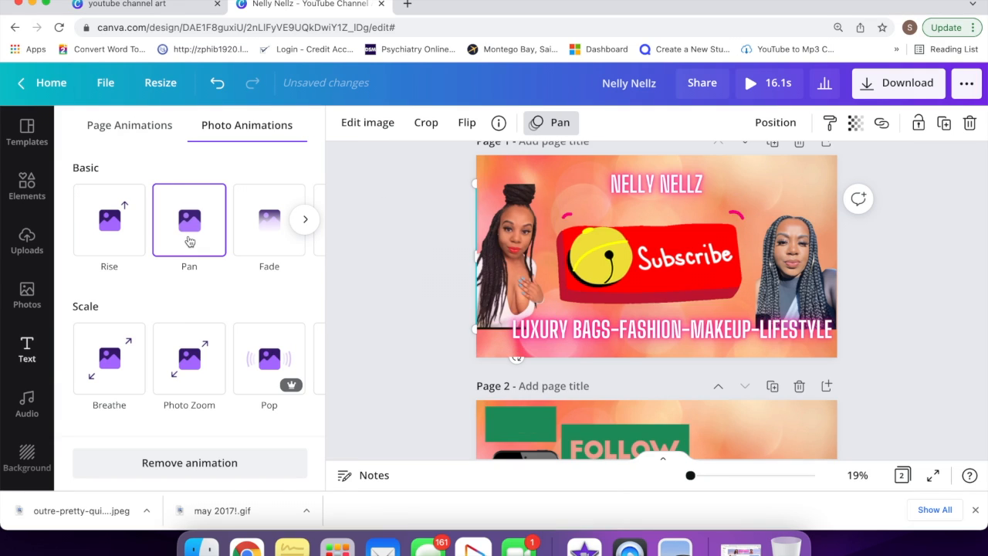
click(781, 185)
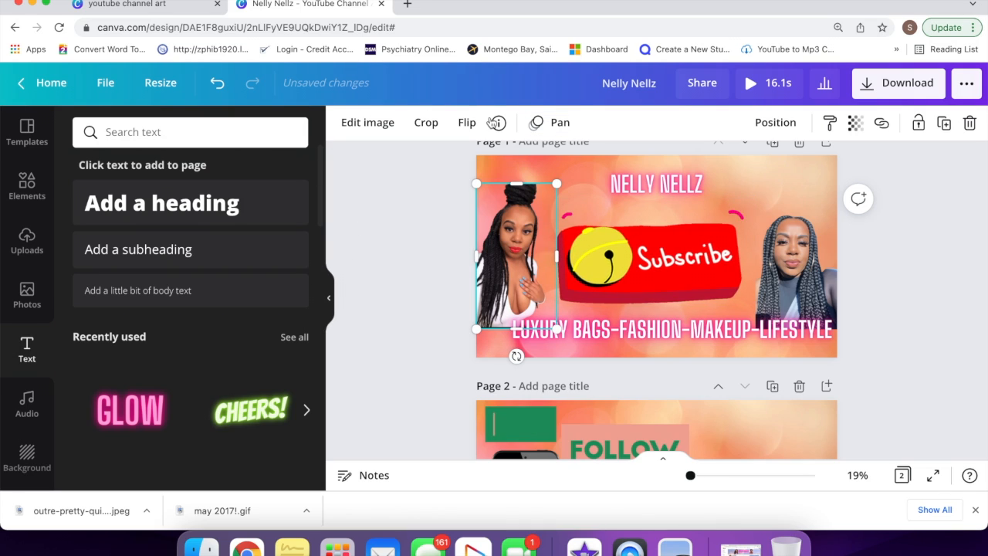
Step: Select the page 1 background and apply the Fade page animation
click(592, 177)
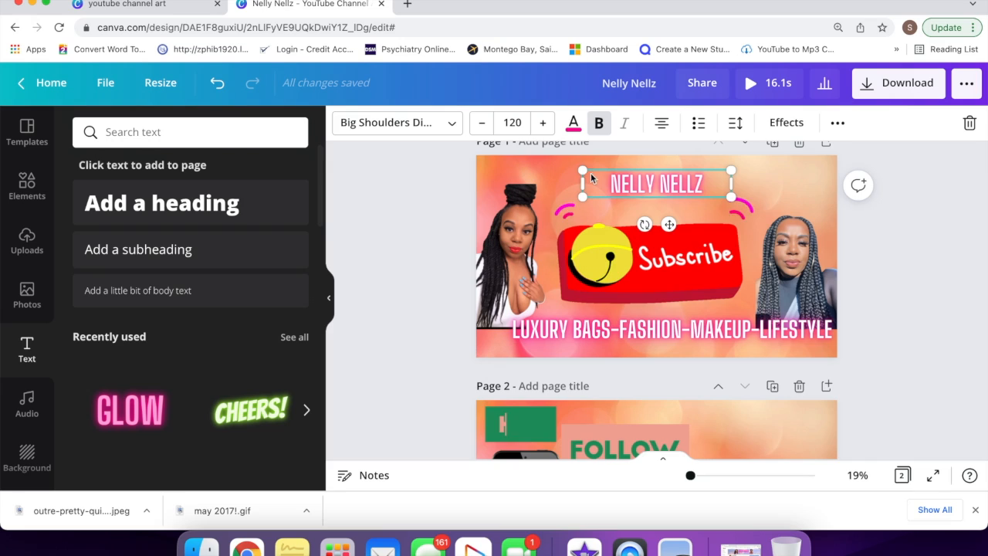
click(790, 169)
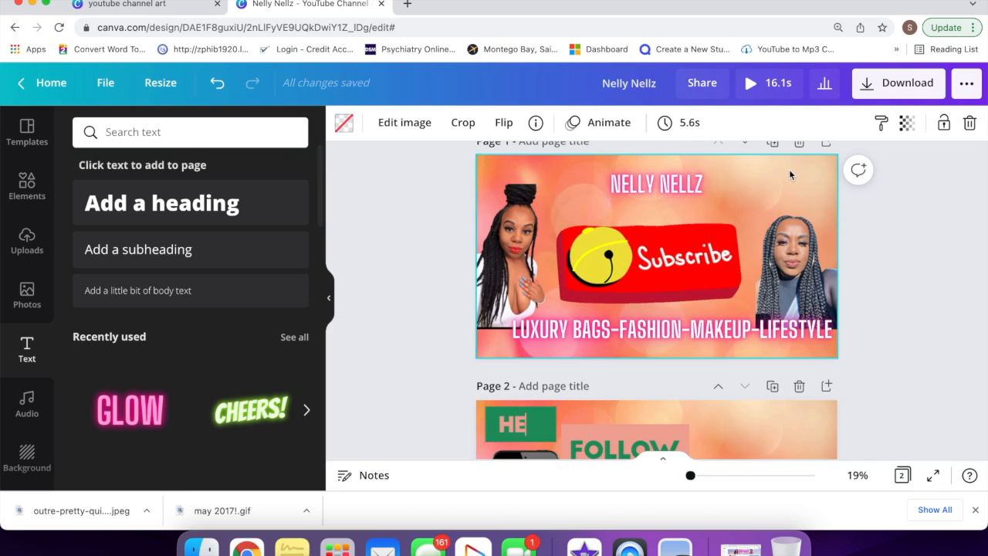
click(608, 132)
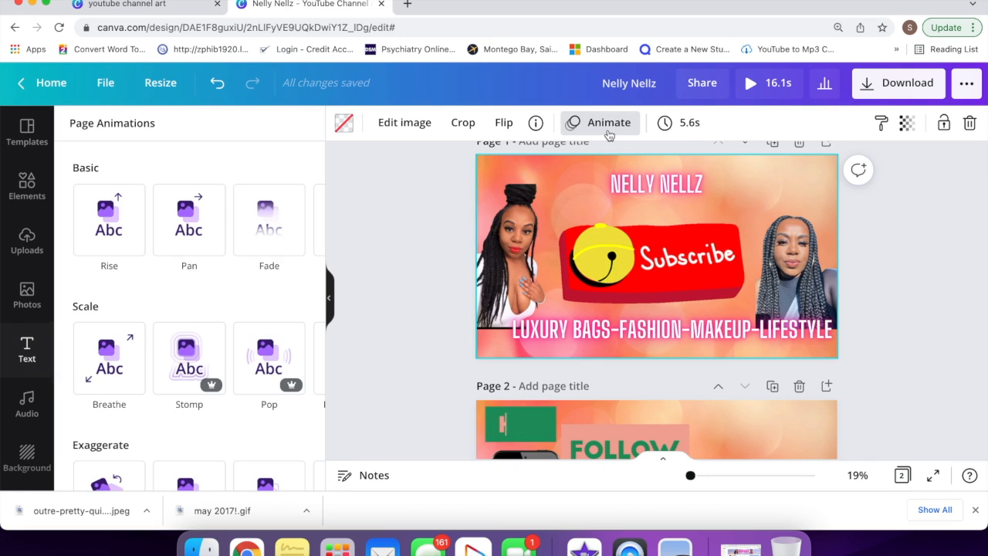
click(253, 245)
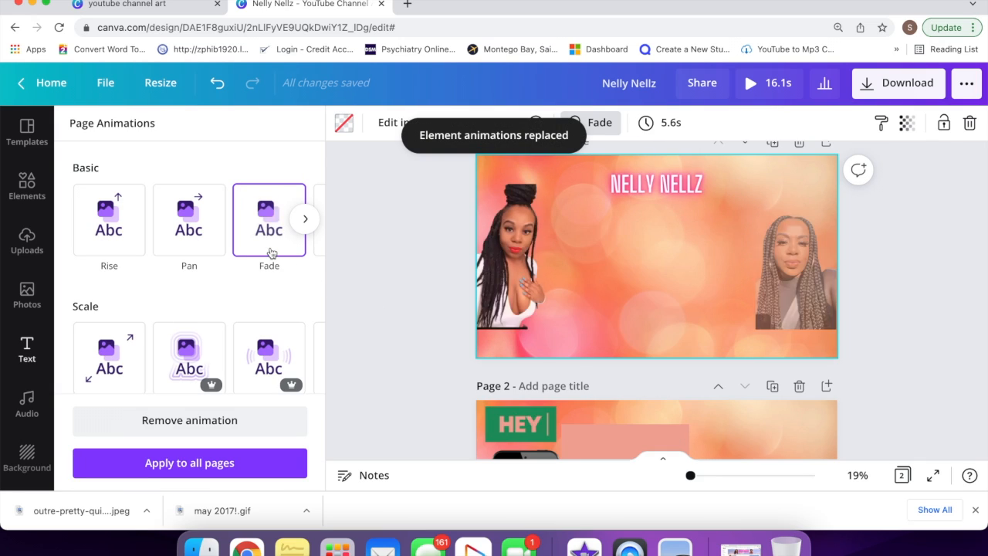
scroll(430, 368, down, 3)
click(762, 276)
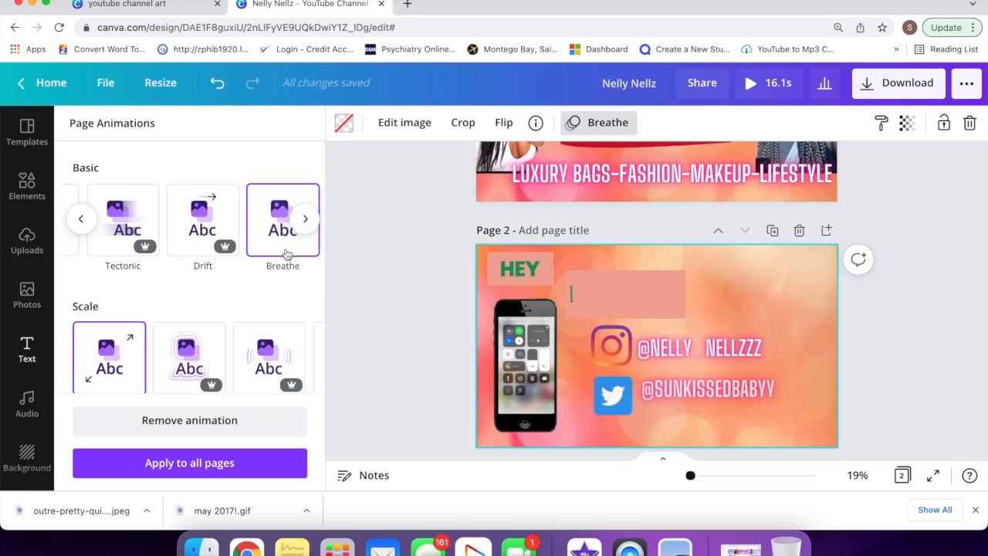
Step: Switch the download file type from GIF to MP4 Video, download all pages, and open the file
click(904, 88)
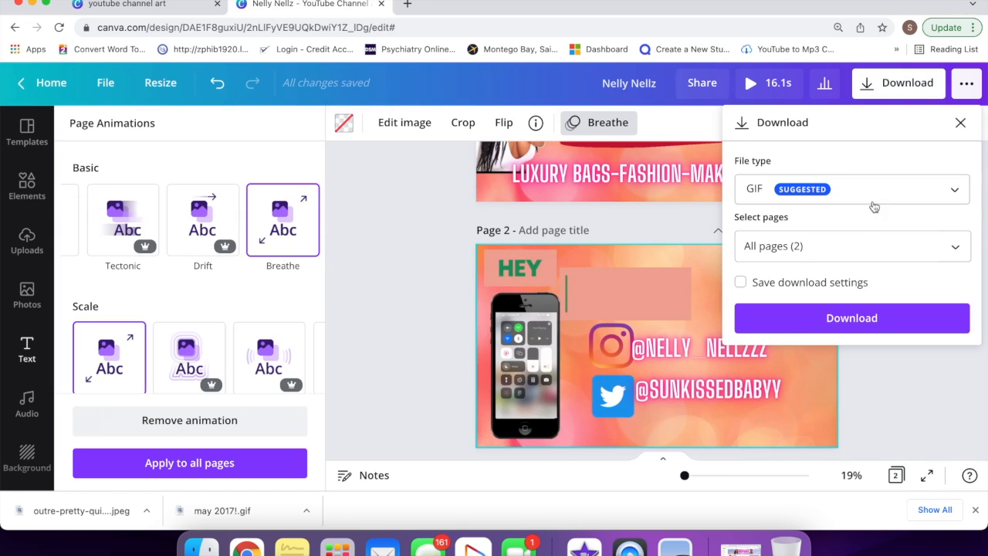
click(871, 193)
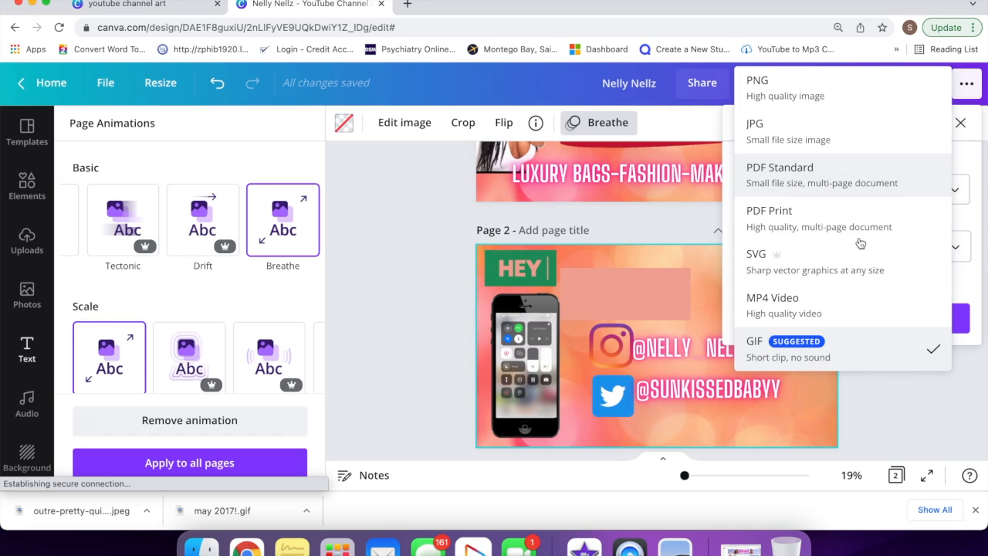
click(847, 315)
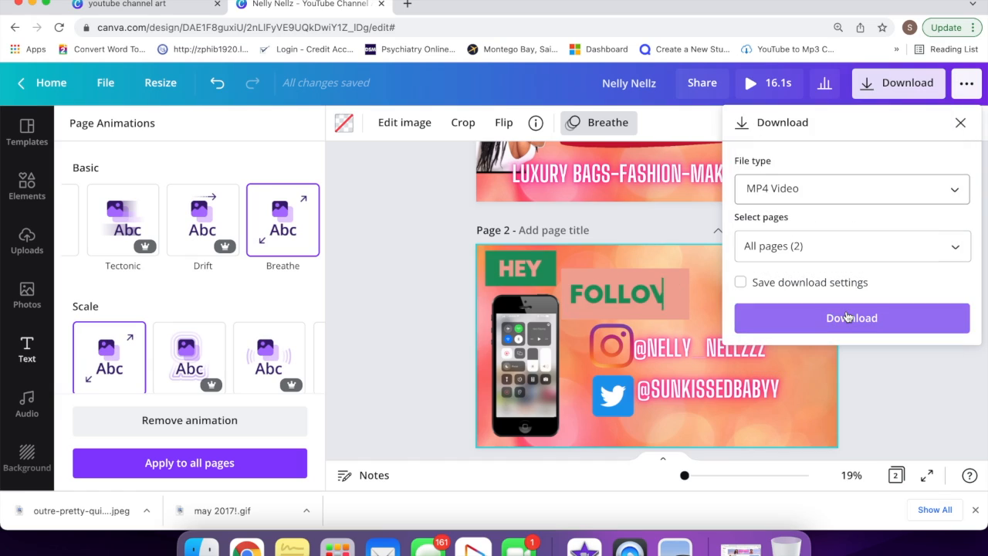
click(847, 321)
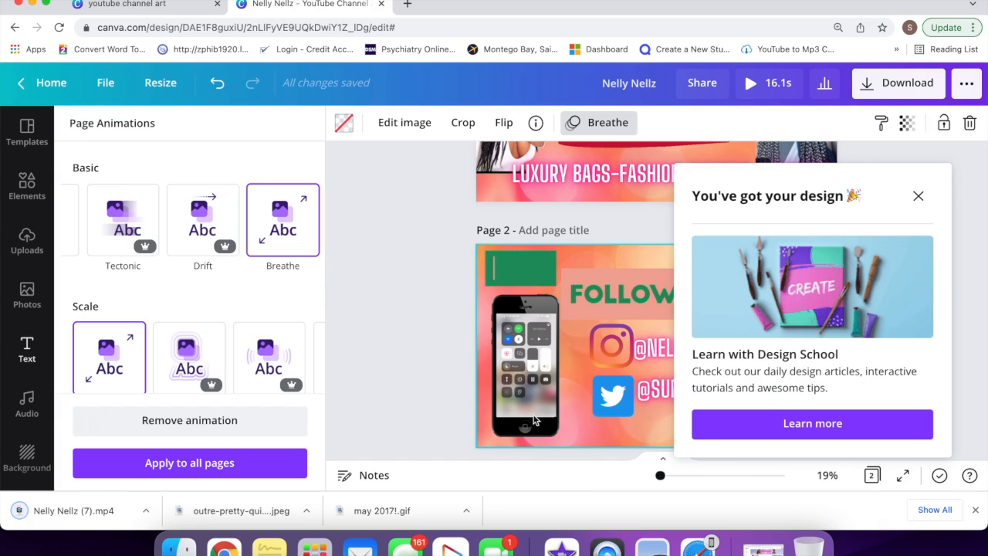
click(81, 516)
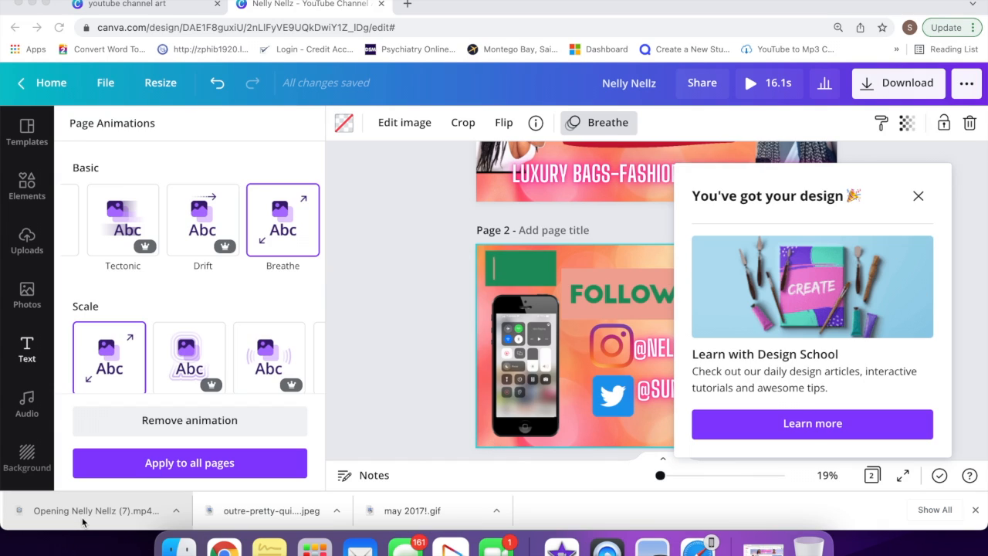